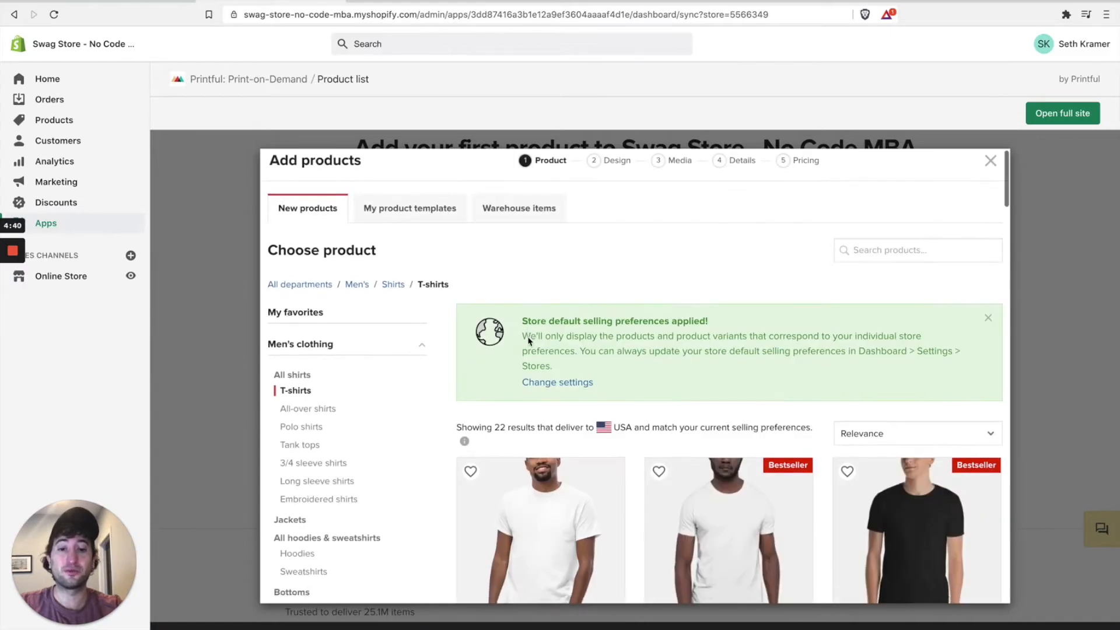
Step: Browse the T-shirts grid to find the Unisex Jersey T-Shirt | American Apparel 2001
scroll(817, 347, down, 2)
scroll(826, 348, down, 10)
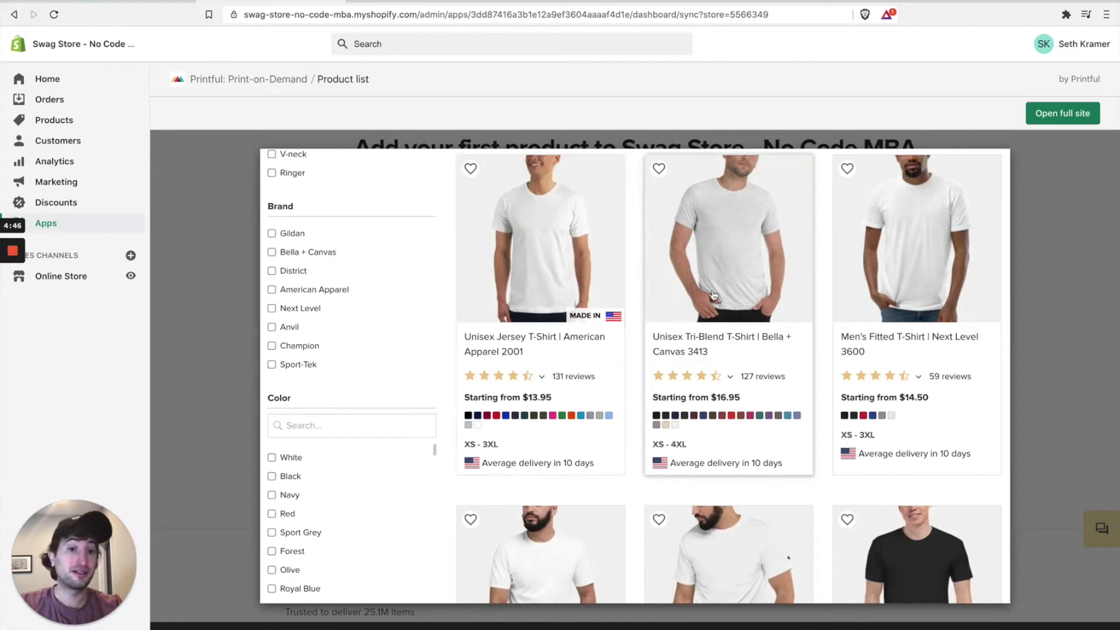
scroll(722, 298, up, 1)
Step: Switch the Unisex Jersey T-Shirt technique to Embroidery, priced $16.50–$19.50
click(546, 310)
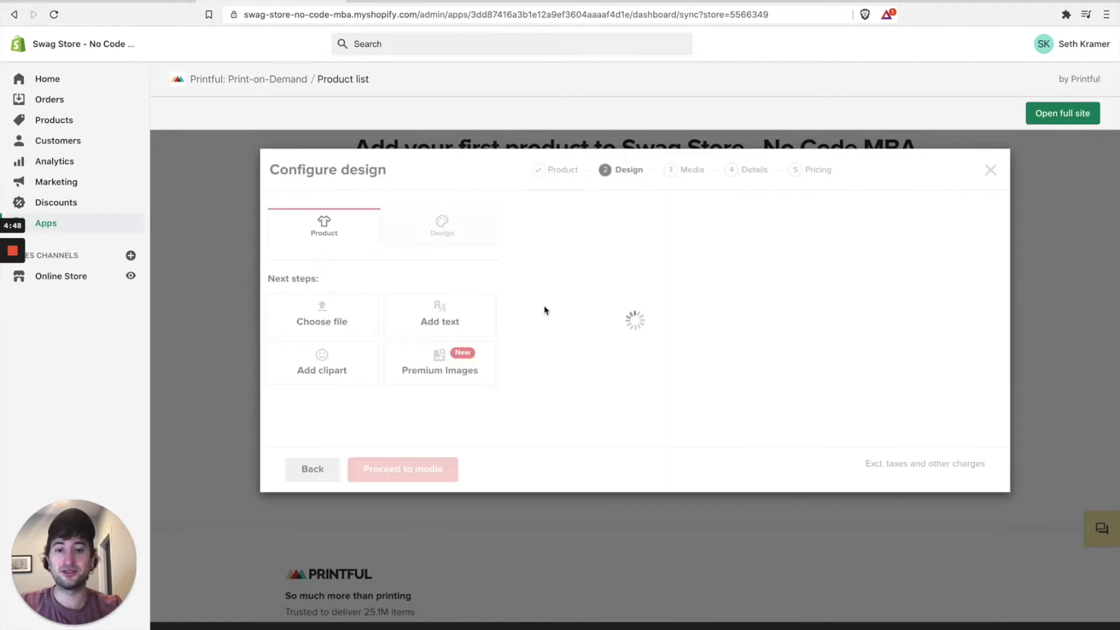
scroll(580, 338, down, 3)
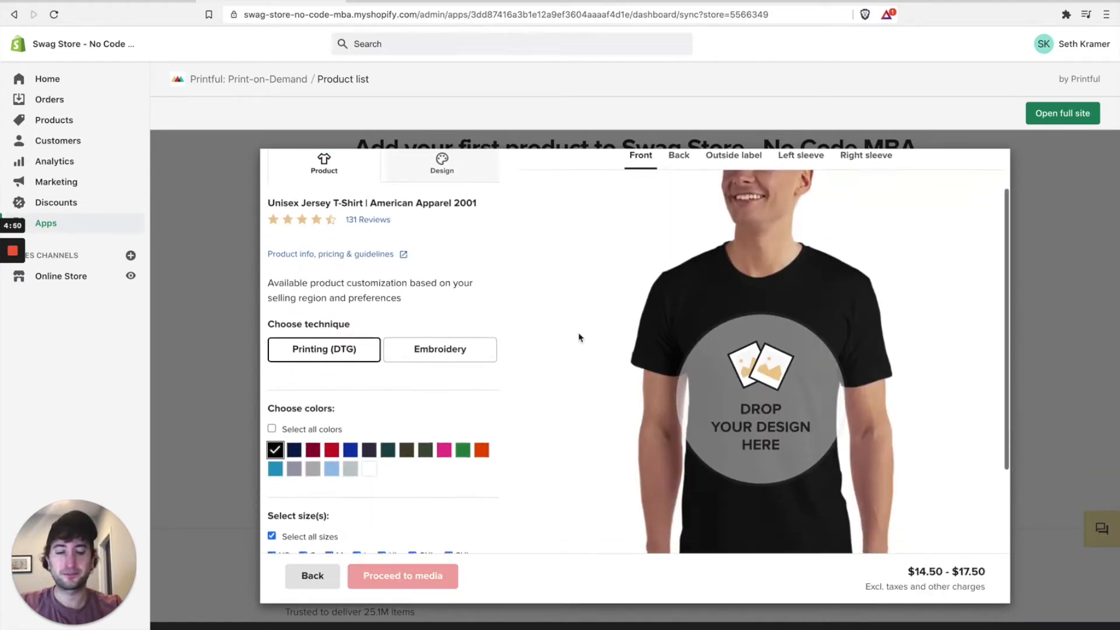
scroll(579, 338, up, 2)
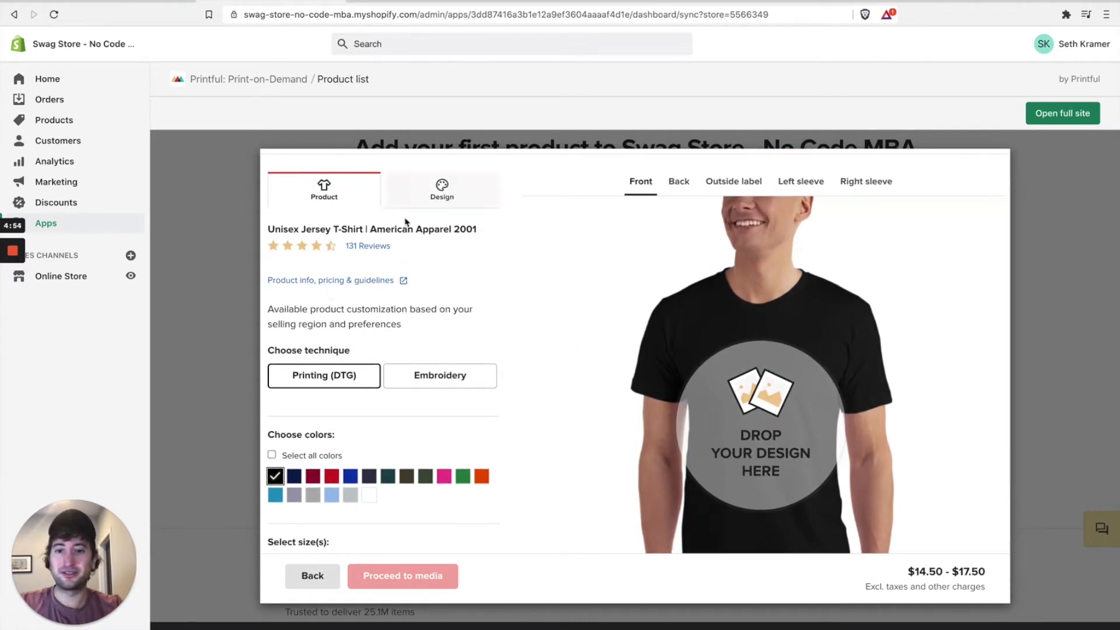
click(440, 188)
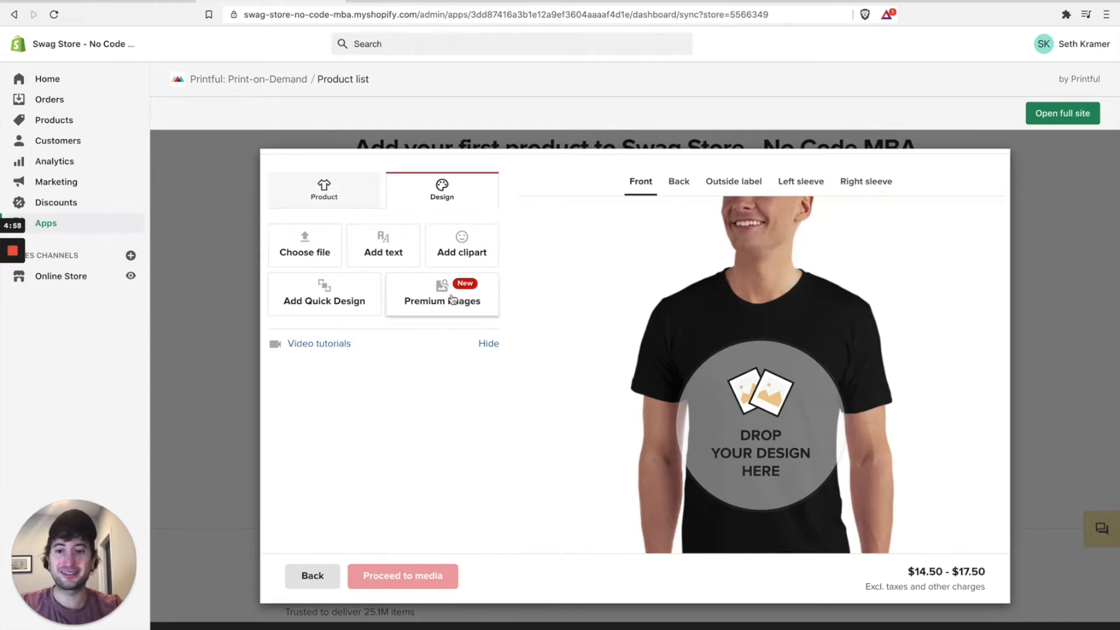
click(342, 204)
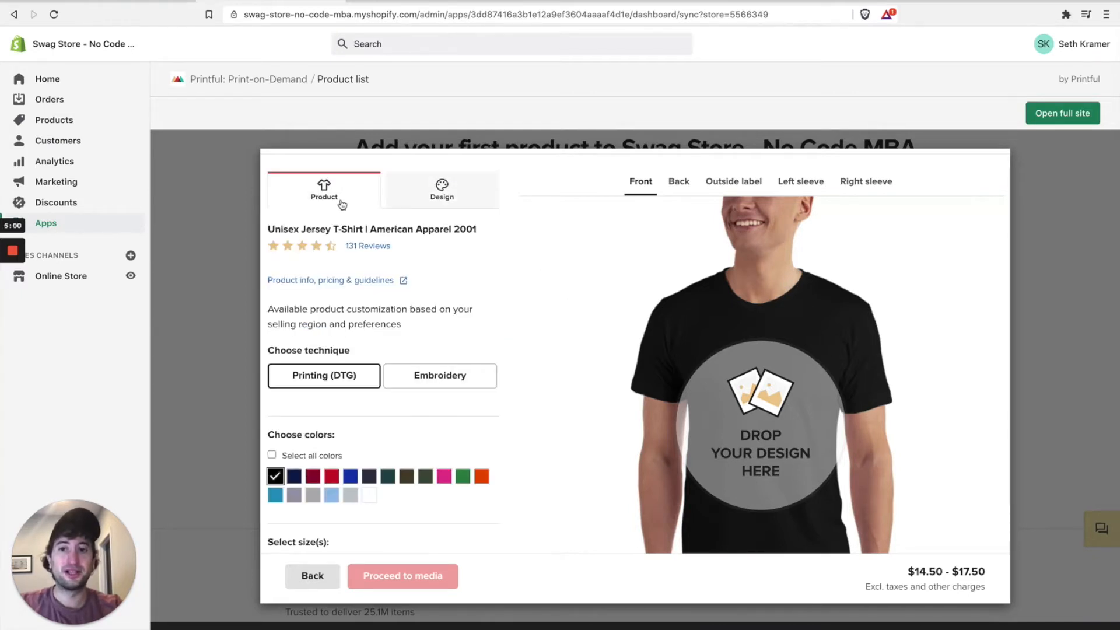
scroll(382, 300, down, 3)
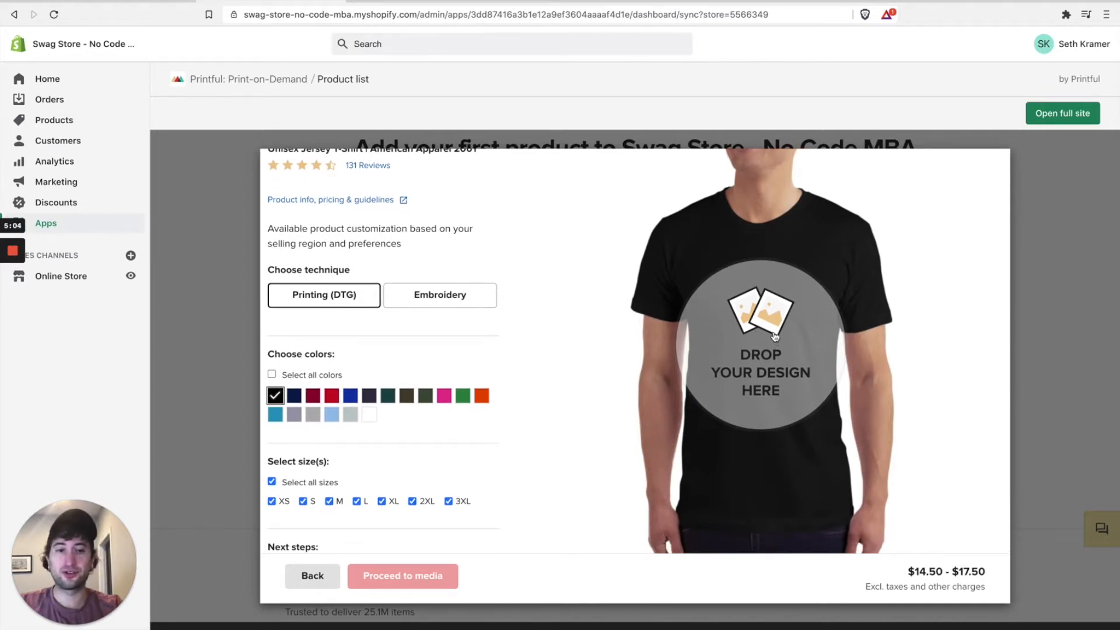
scroll(337, 300, up, 1)
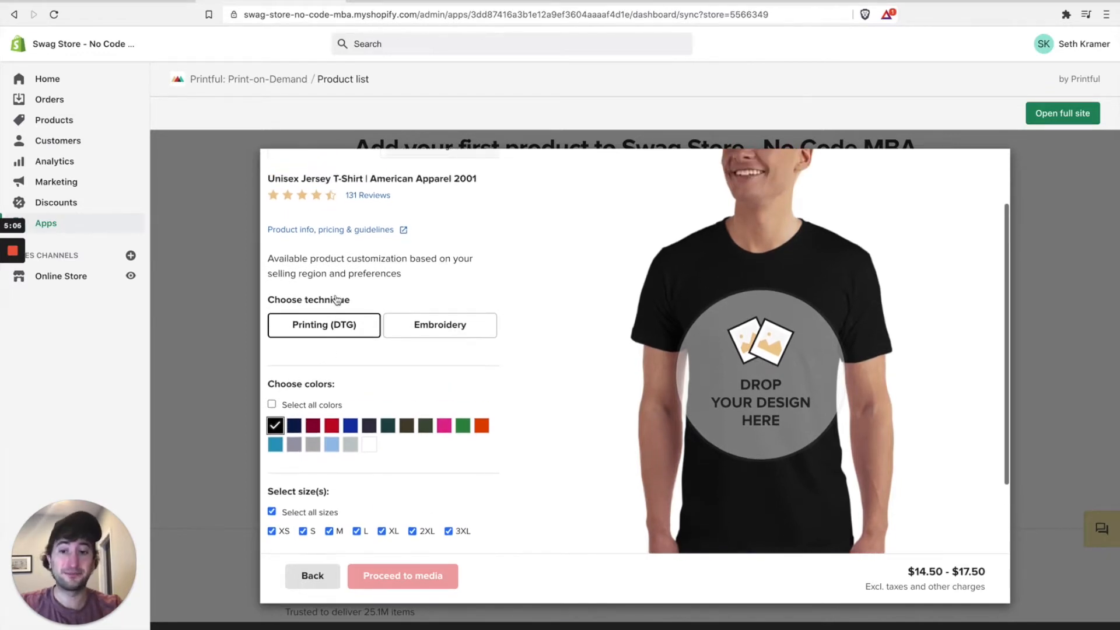
click(421, 337)
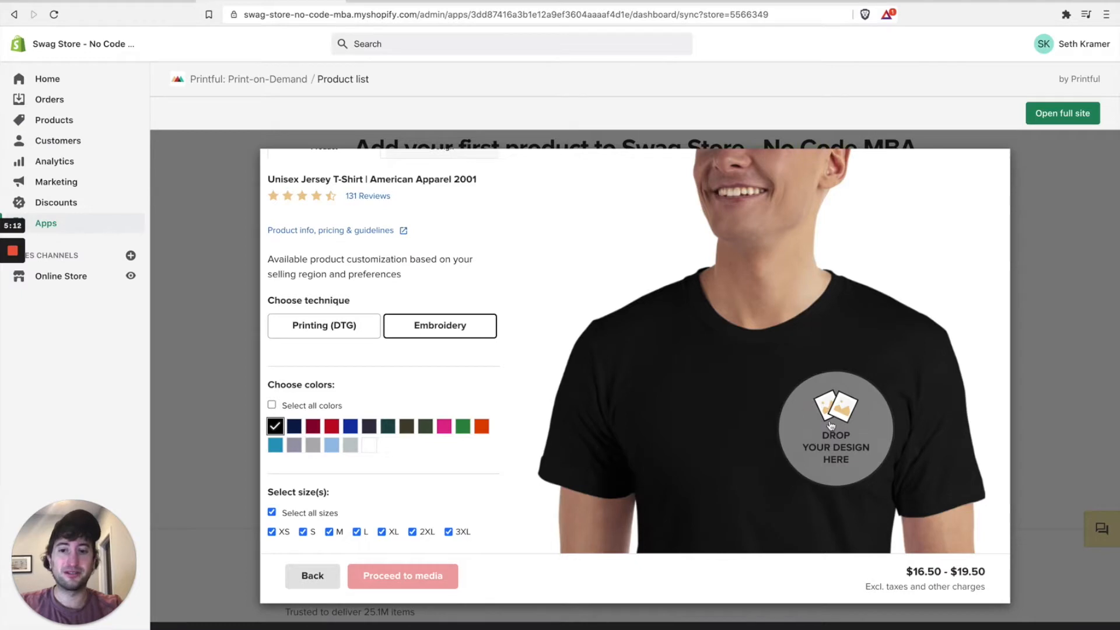
Step: Set the technique back to Printing (DTG) with only black selected, priced $14.50–$17.50
click(331, 325)
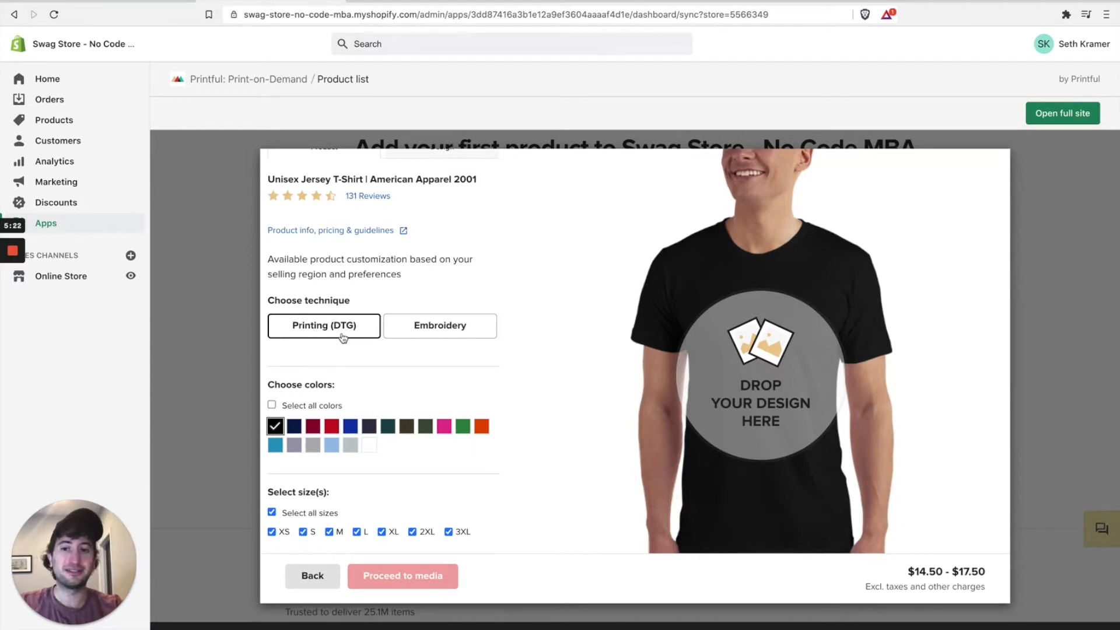
scroll(342, 337, down, 2)
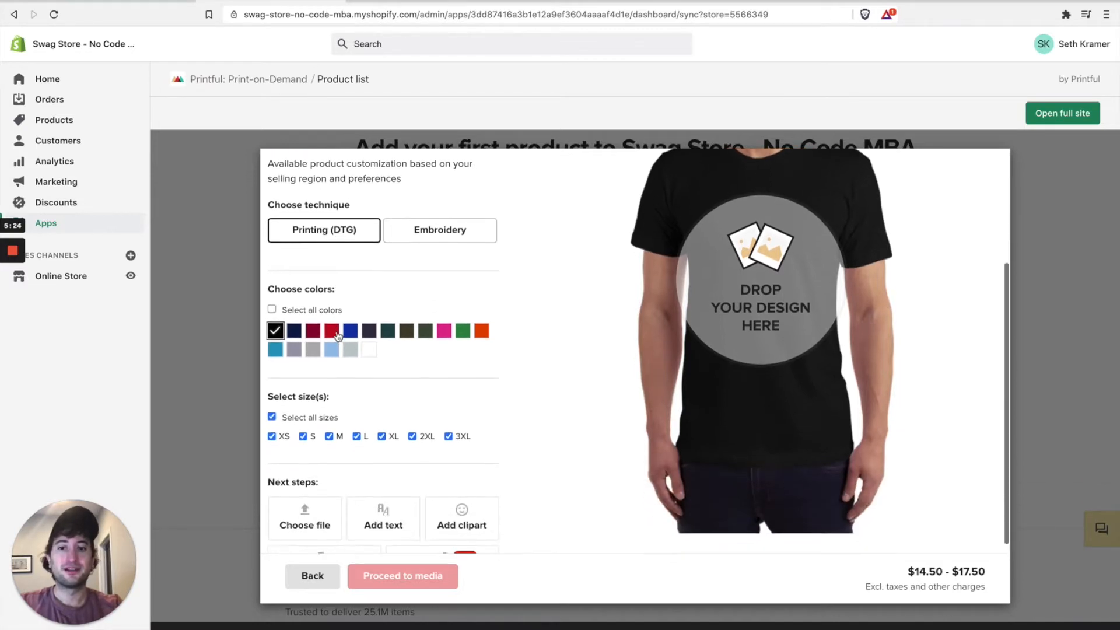
click(273, 309)
click(273, 309)
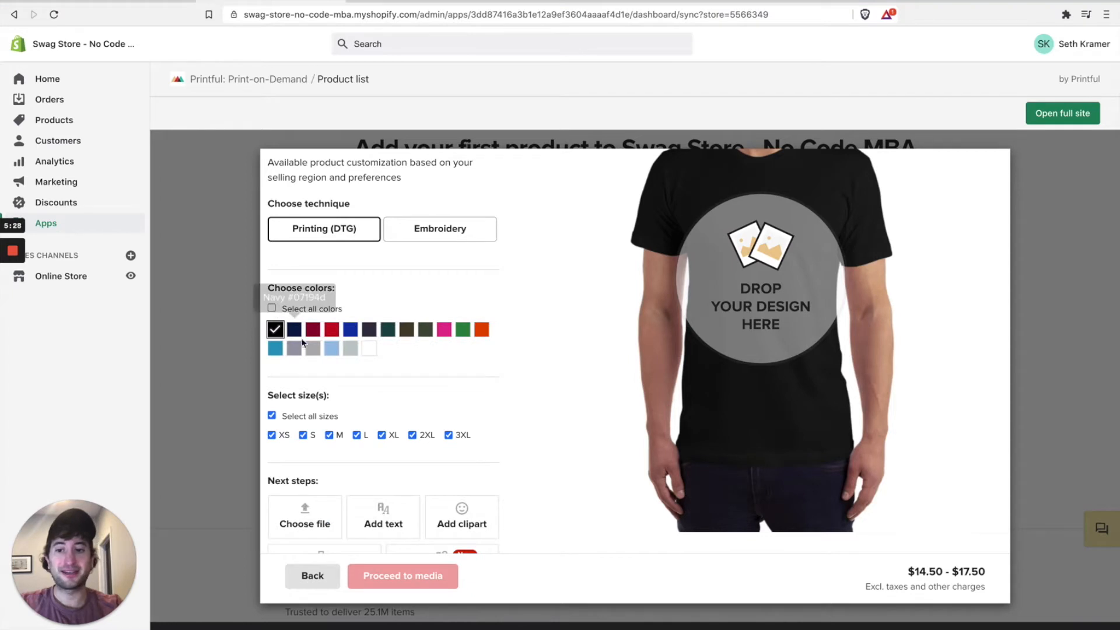
scroll(376, 449, up, 3)
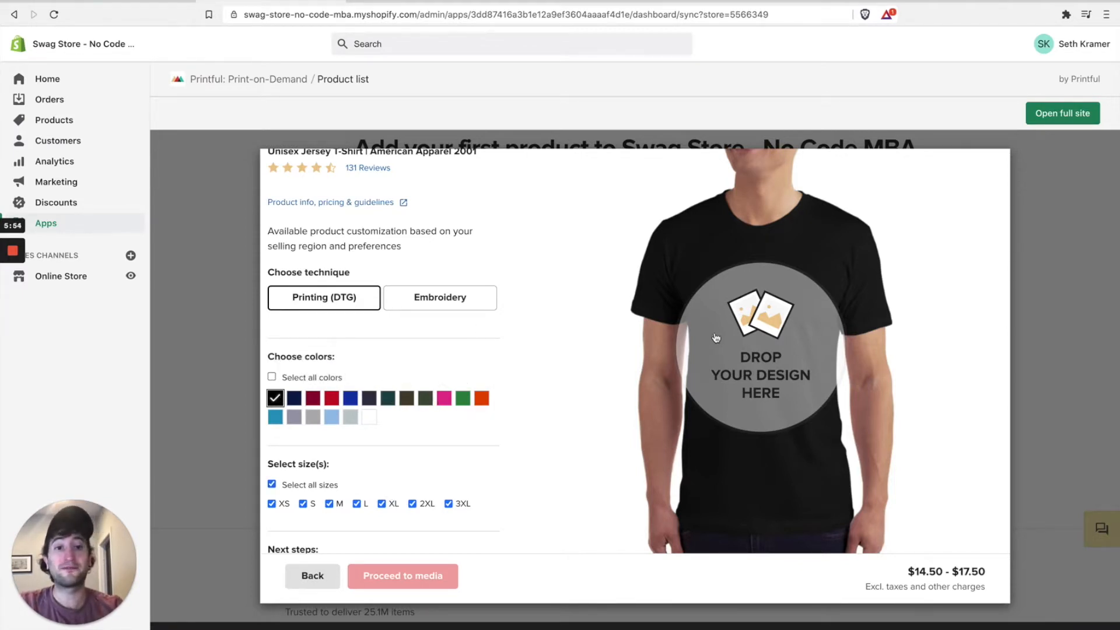
scroll(512, 350, down, 3)
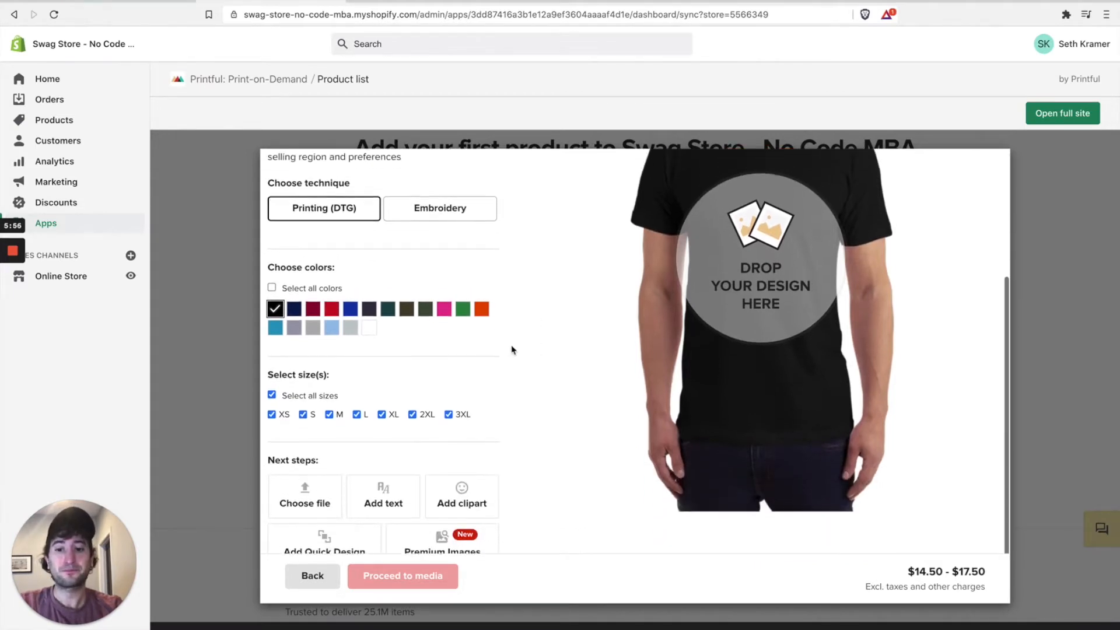
scroll(512, 347, up, 2)
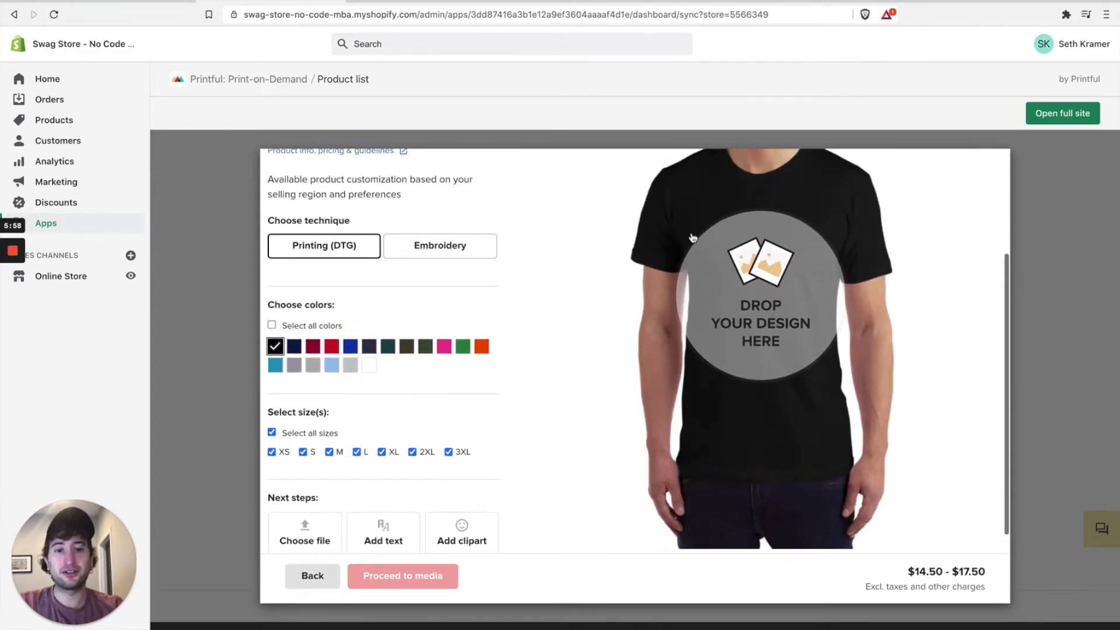
scroll(751, 338, up, 1)
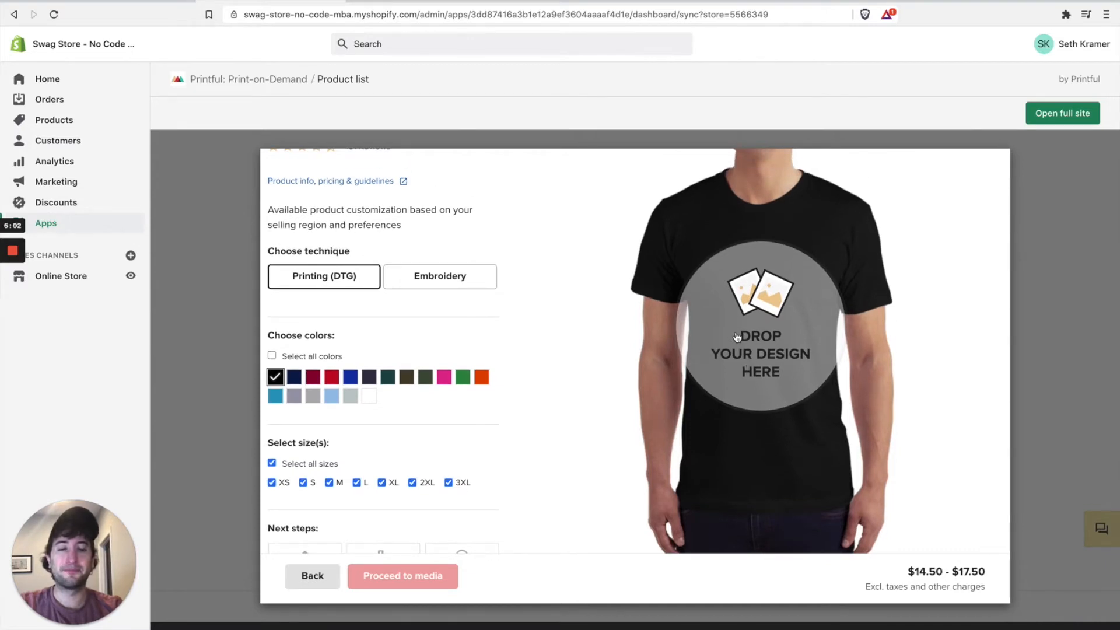
Step: Place white-logo-nocode.png from the store's file library on the shirt front at 12.00 × 4.06
click(737, 337)
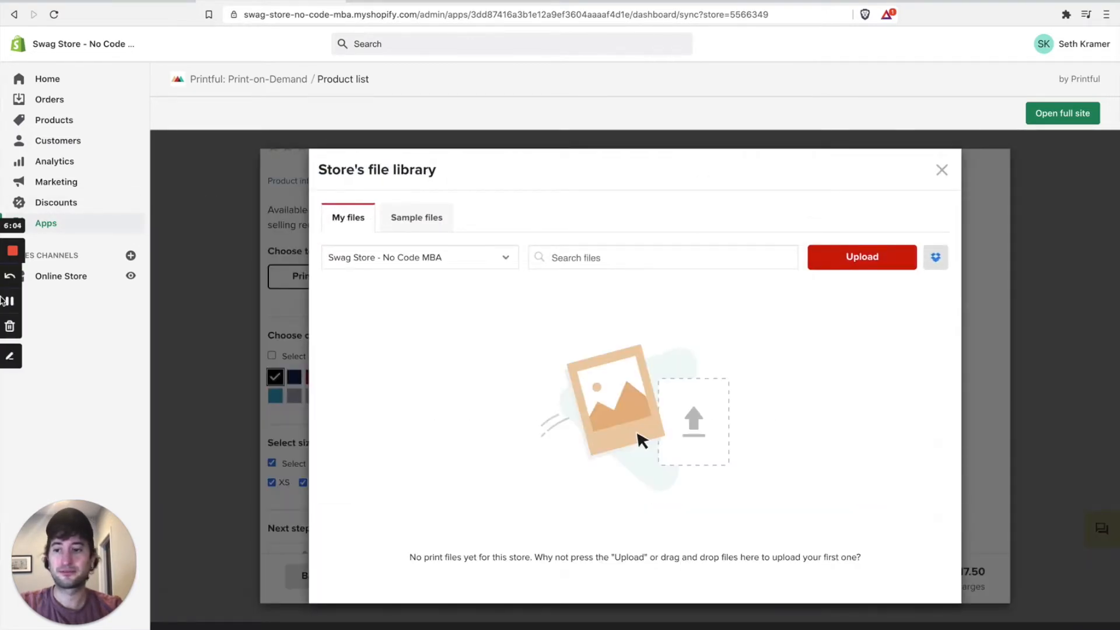
scroll(641, 422, down, 1)
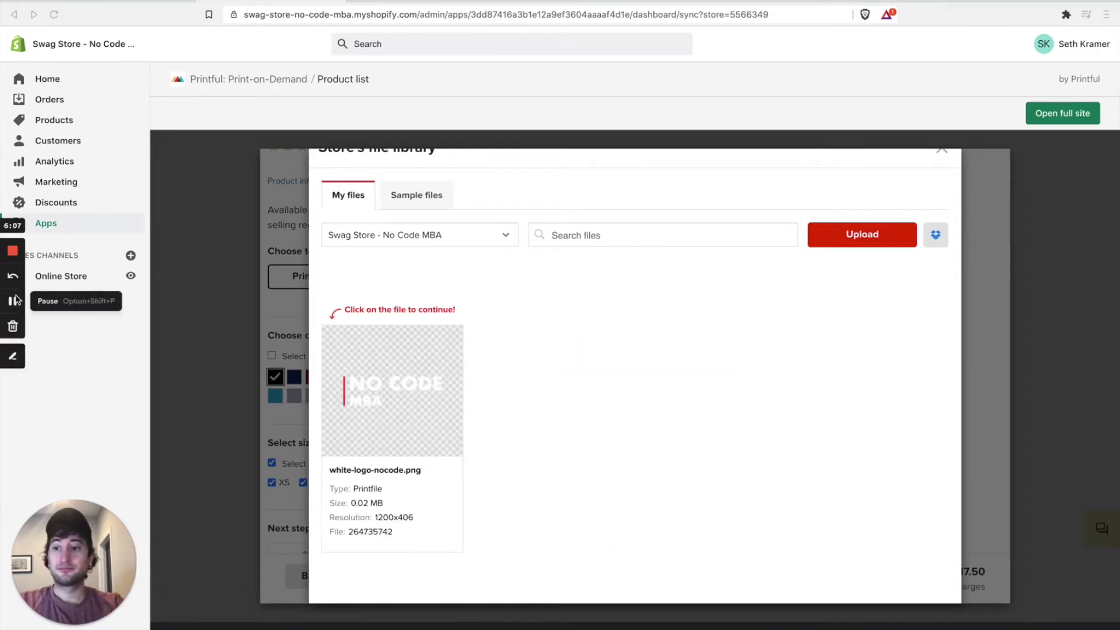
scroll(400, 339, down, 1)
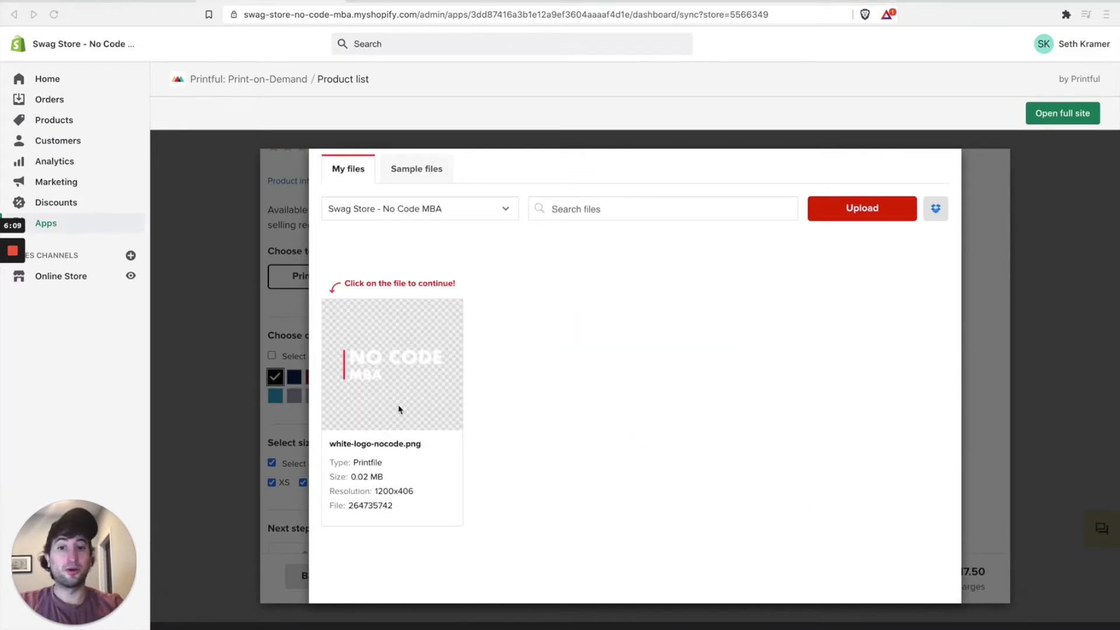
click(377, 360)
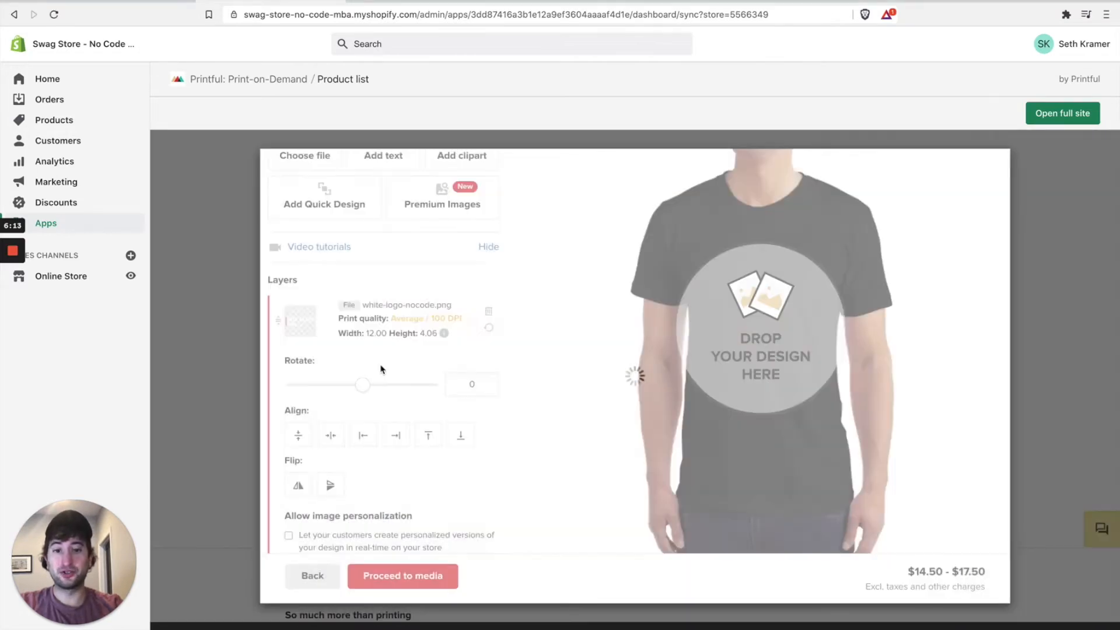
scroll(710, 373, up, 1)
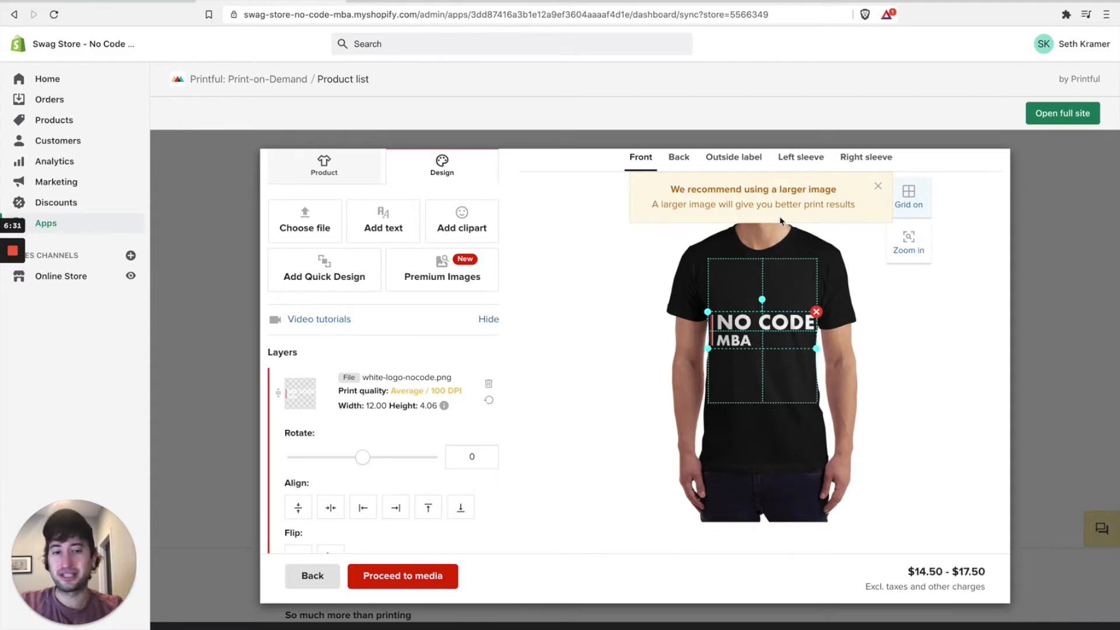
Step: Dismiss the larger-image notice and move the logo higher and smaller, to 7.12 × 2.40
click(879, 188)
mouse_move(788, 328)
mouse_down()
mouse_move(790, 304)
mouse_move(816, 321)
mouse_move(777, 304)
mouse_move(836, 332)
mouse_move(799, 314)
mouse_up()
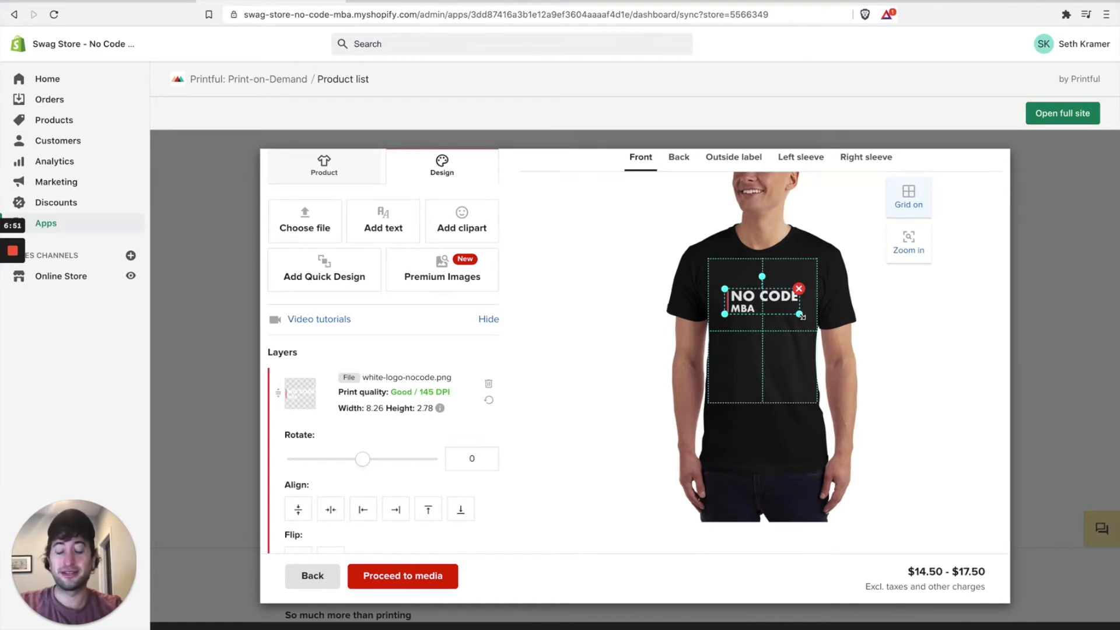
drag(803, 316, 776, 300)
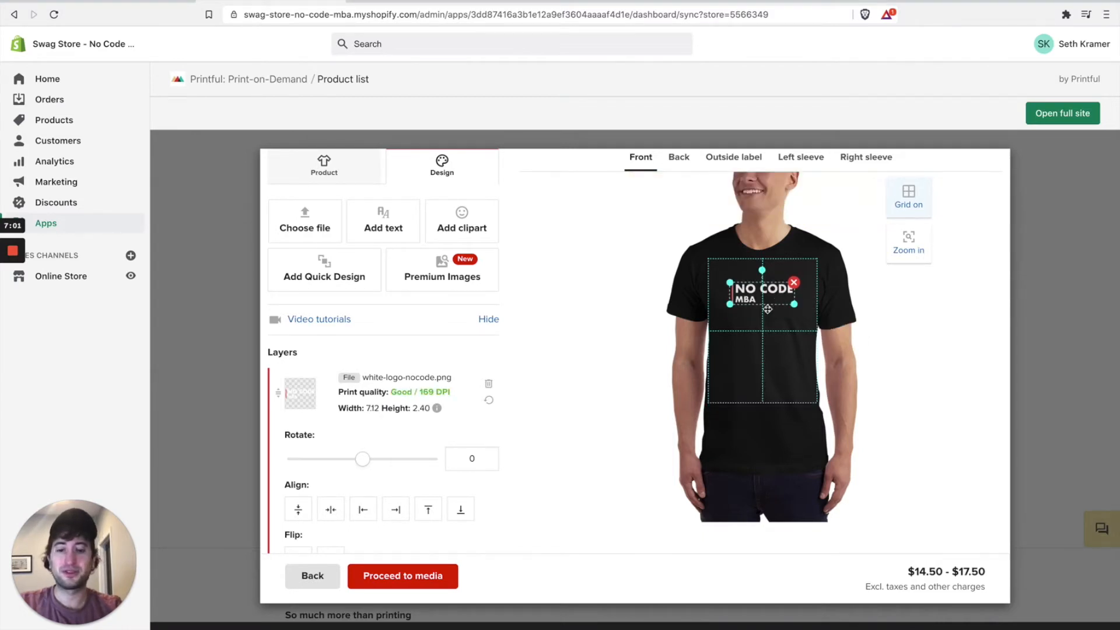
Step: Center white-logo-nocode.png horizontally using the Layers panel align button
scroll(346, 442, down, 2)
mouse_move(362, 369)
mouse_down()
mouse_move(383, 370)
mouse_move(363, 372)
mouse_up()
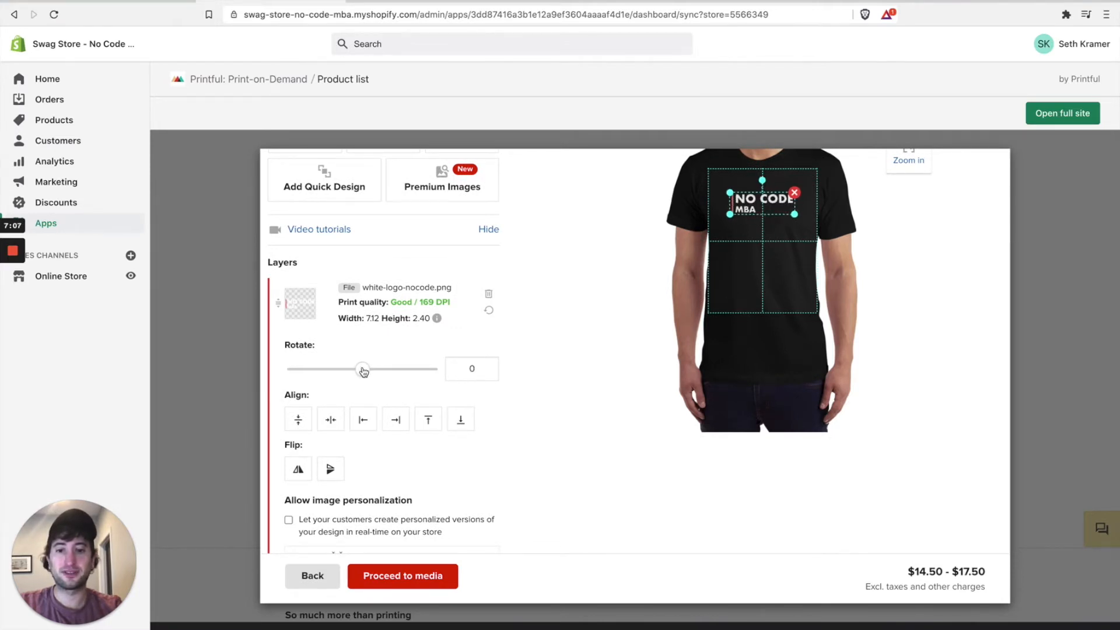
click(331, 420)
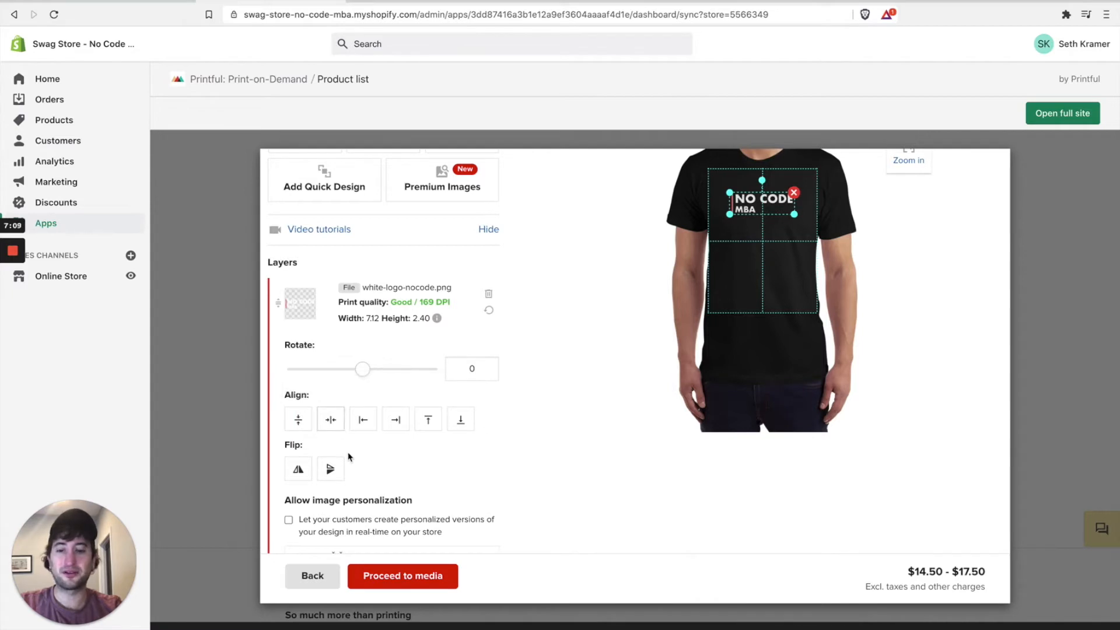
scroll(347, 461, down, 2)
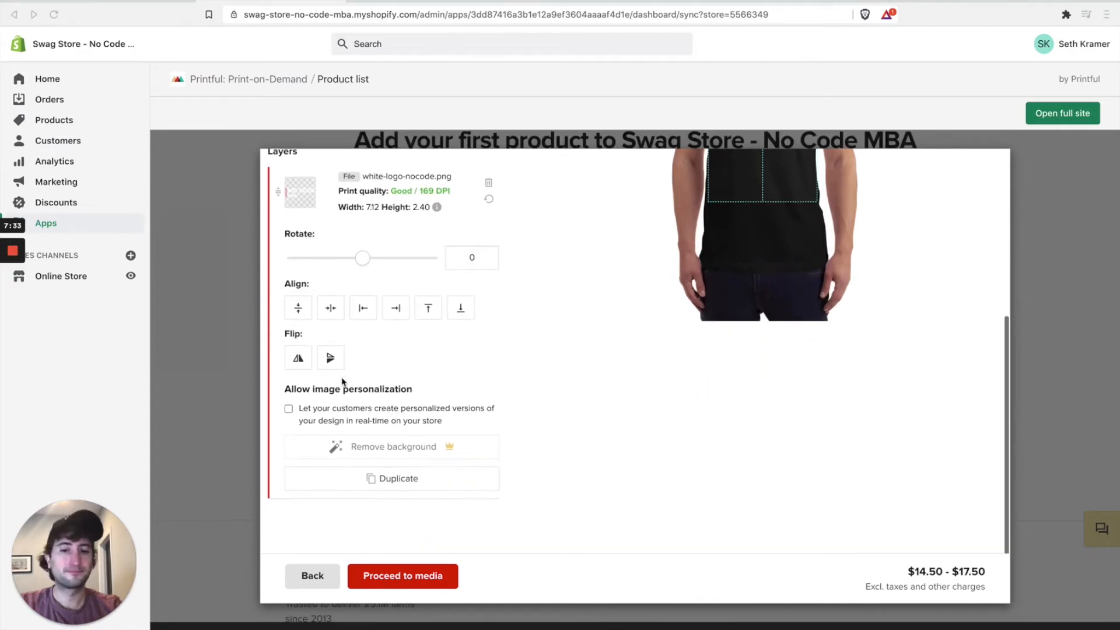
scroll(371, 412, up, 5)
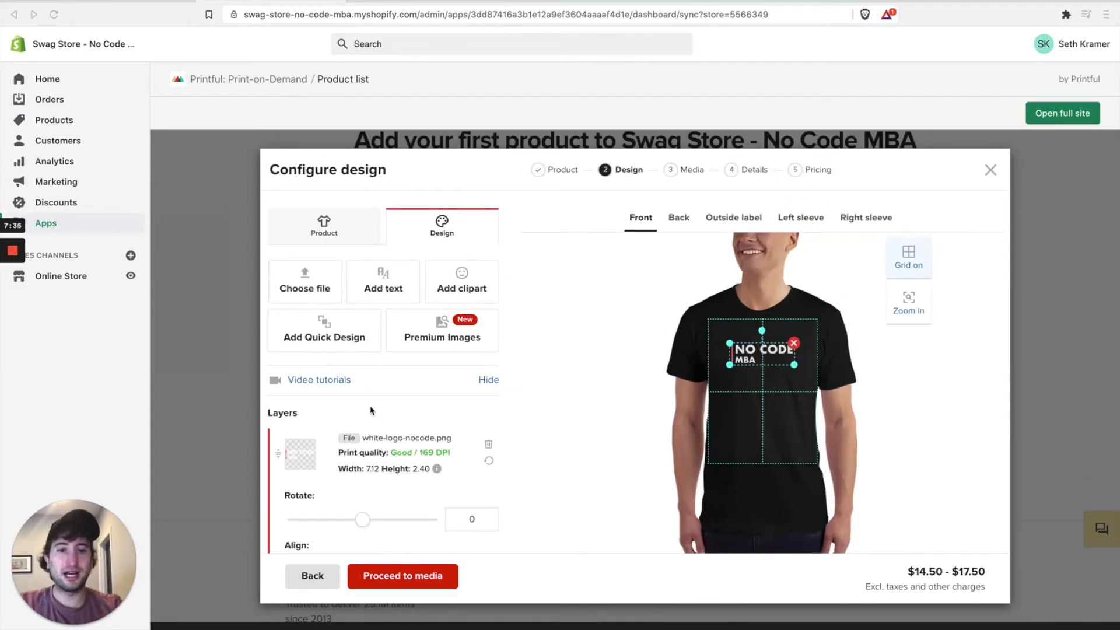
click(683, 218)
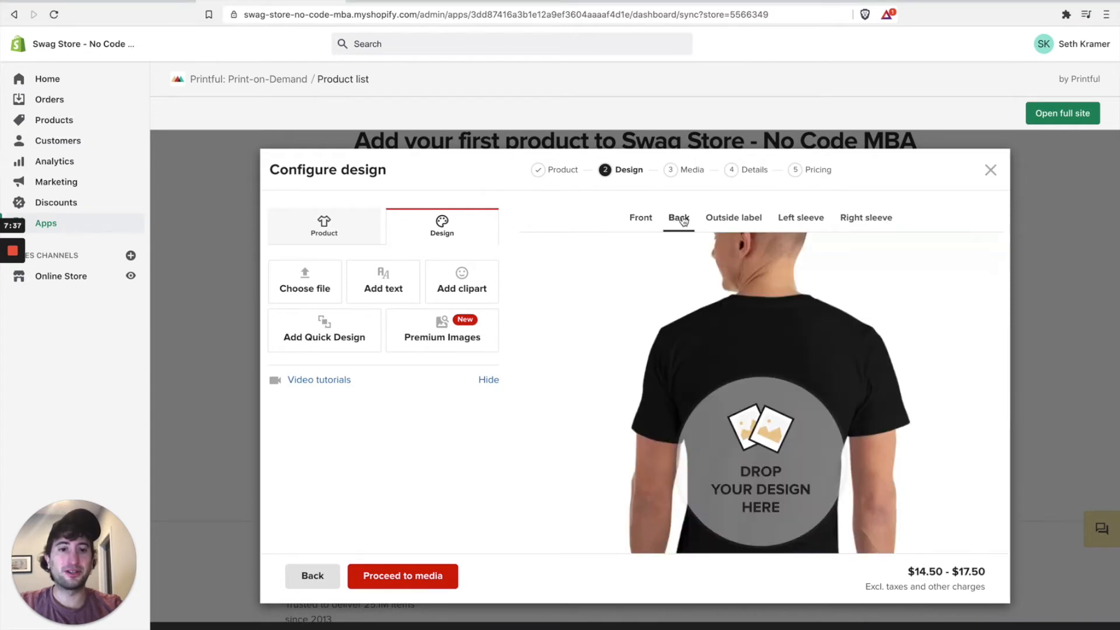
scroll(543, 313, down, 1)
click(745, 173)
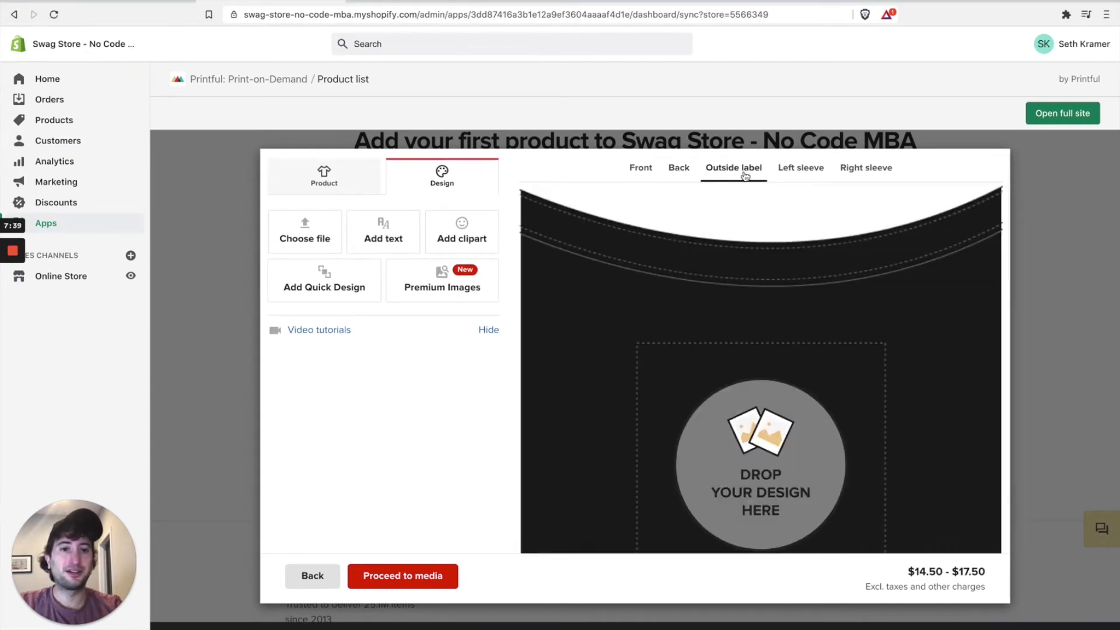
click(805, 171)
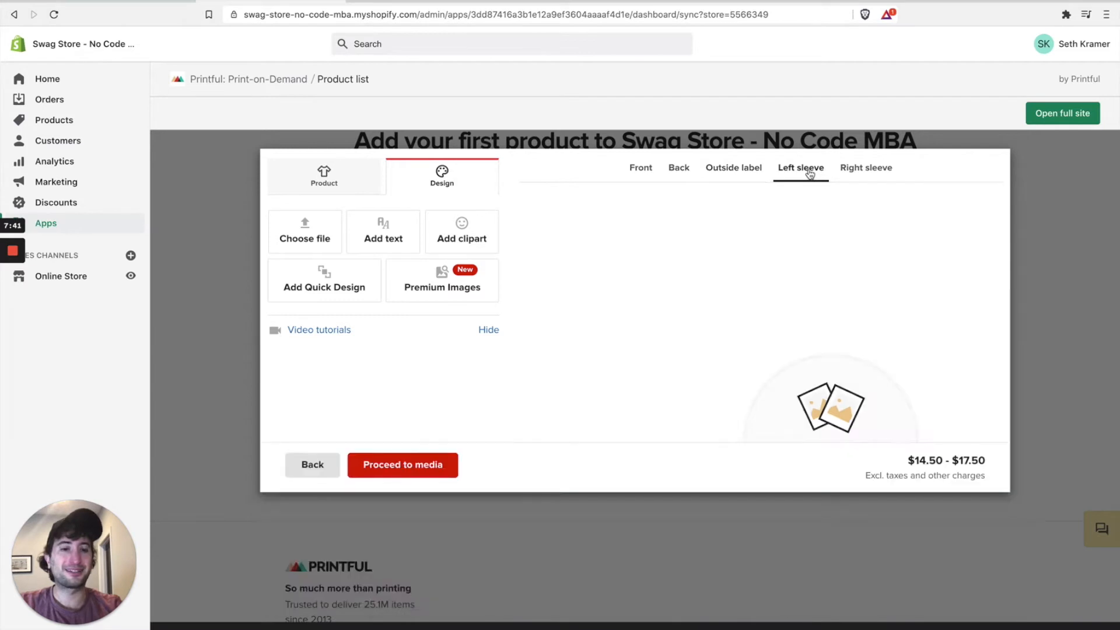
click(859, 174)
scroll(753, 260, up, 1)
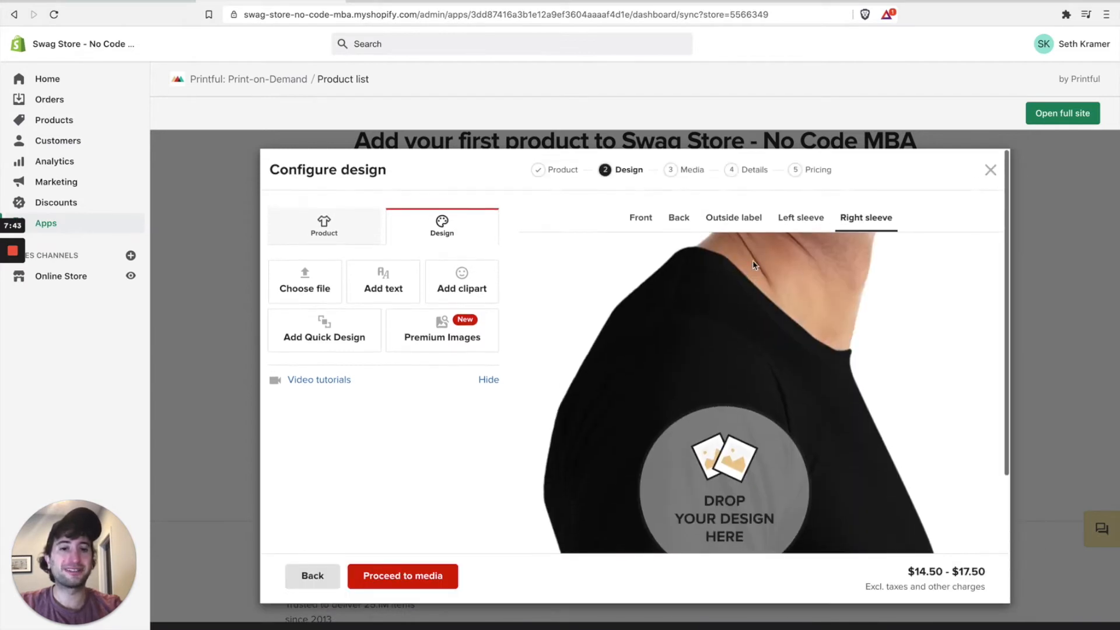
click(651, 225)
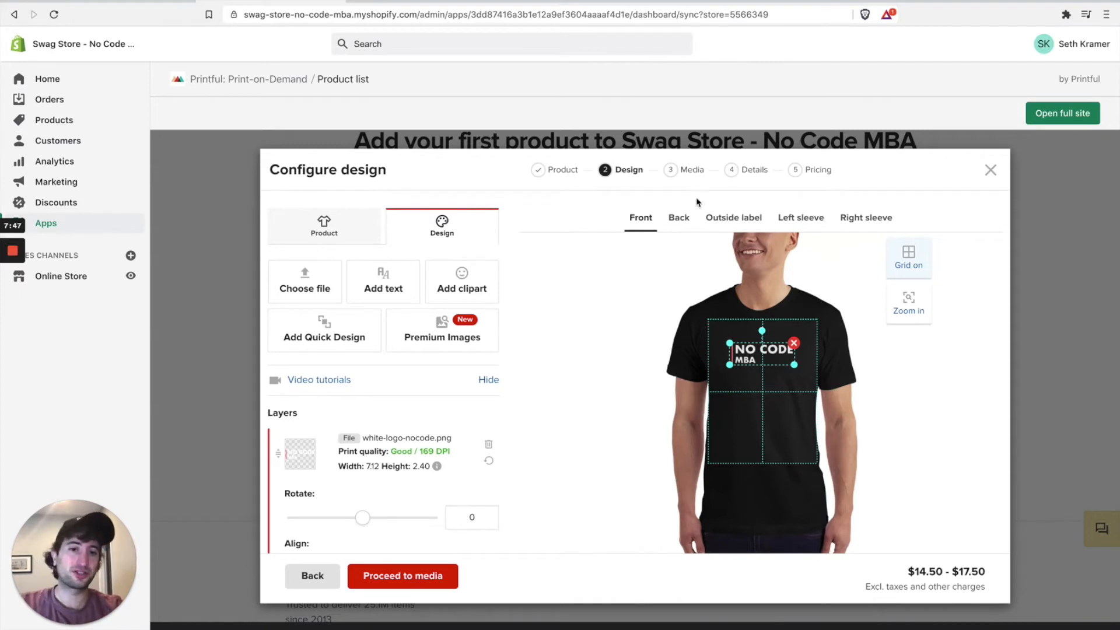
click(743, 224)
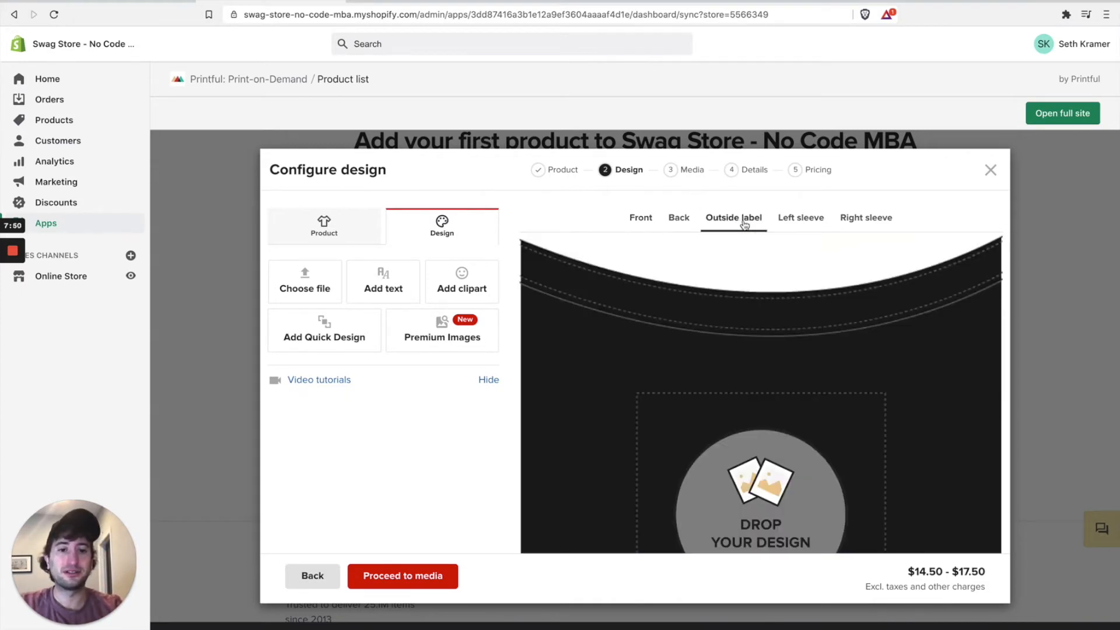
click(646, 223)
scroll(525, 373, down, 5)
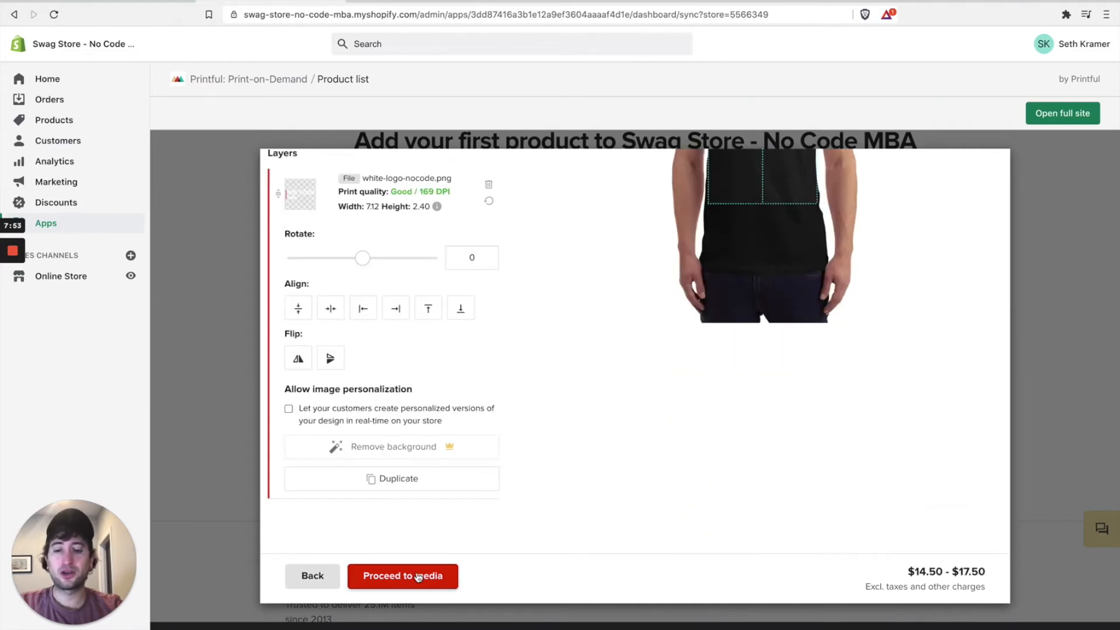
Step: Go to the mockups step and make Men's Lifestyle 2 the main mockup style
click(418, 576)
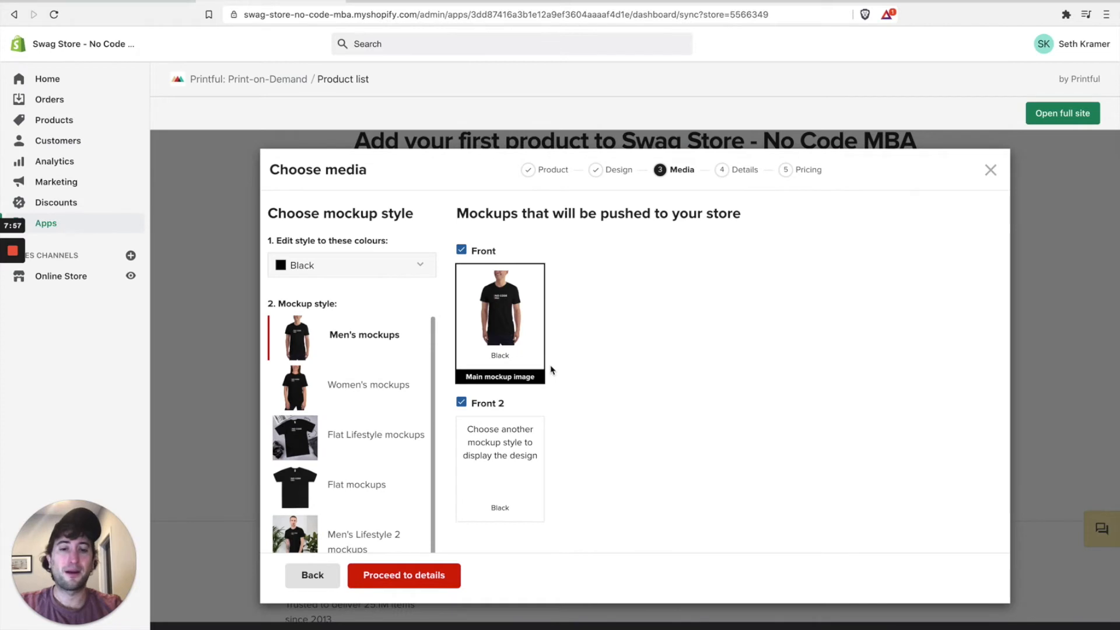
scroll(511, 400, down, 2)
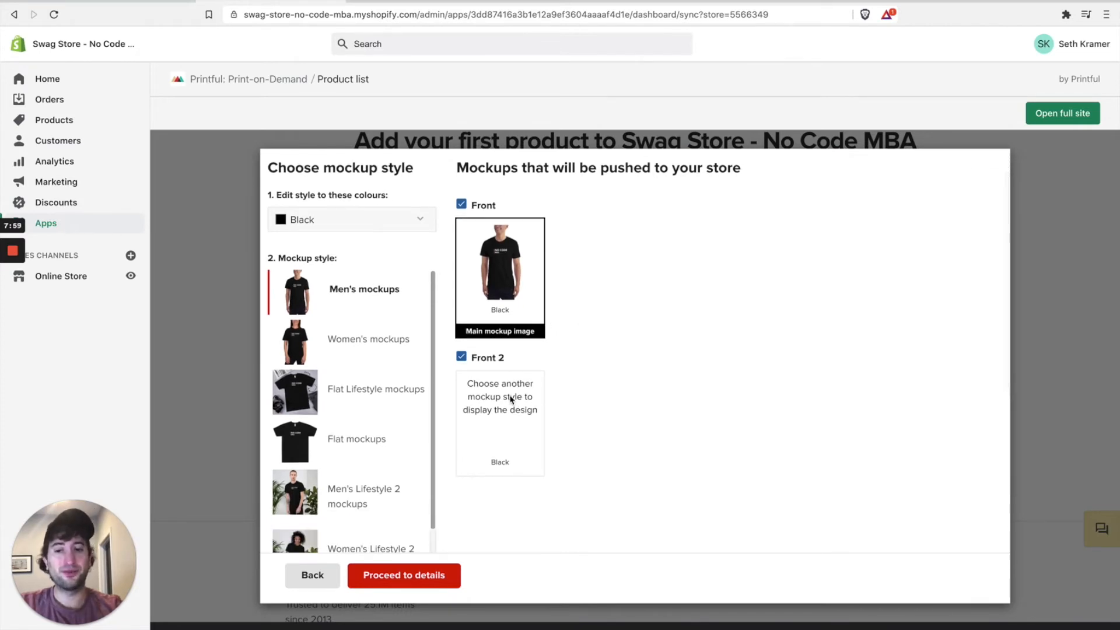
scroll(356, 424, down, 1)
scroll(357, 408, up, 1)
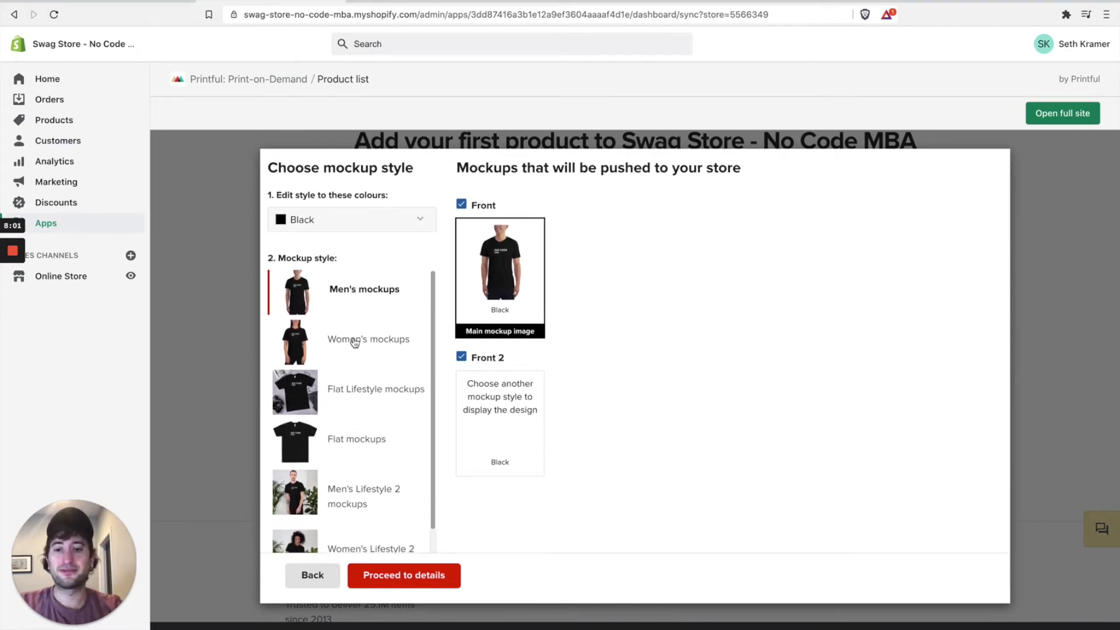
click(355, 338)
click(364, 292)
click(364, 337)
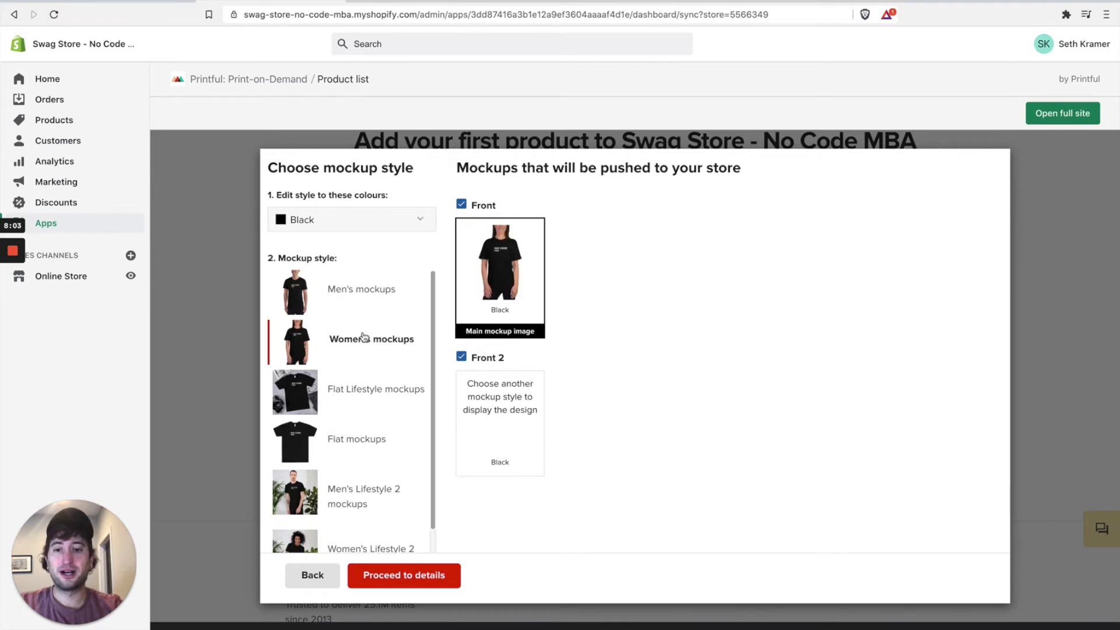
scroll(362, 336, down, 3)
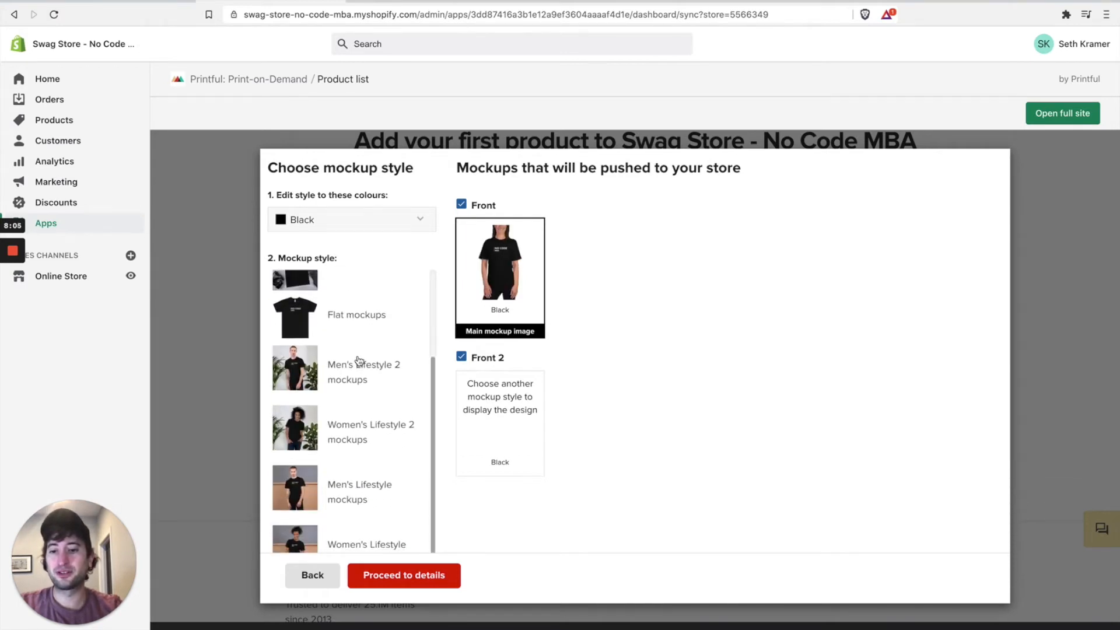
click(358, 362)
Step: Tick 'Add additional mockup styles'
scroll(332, 433, down, 3)
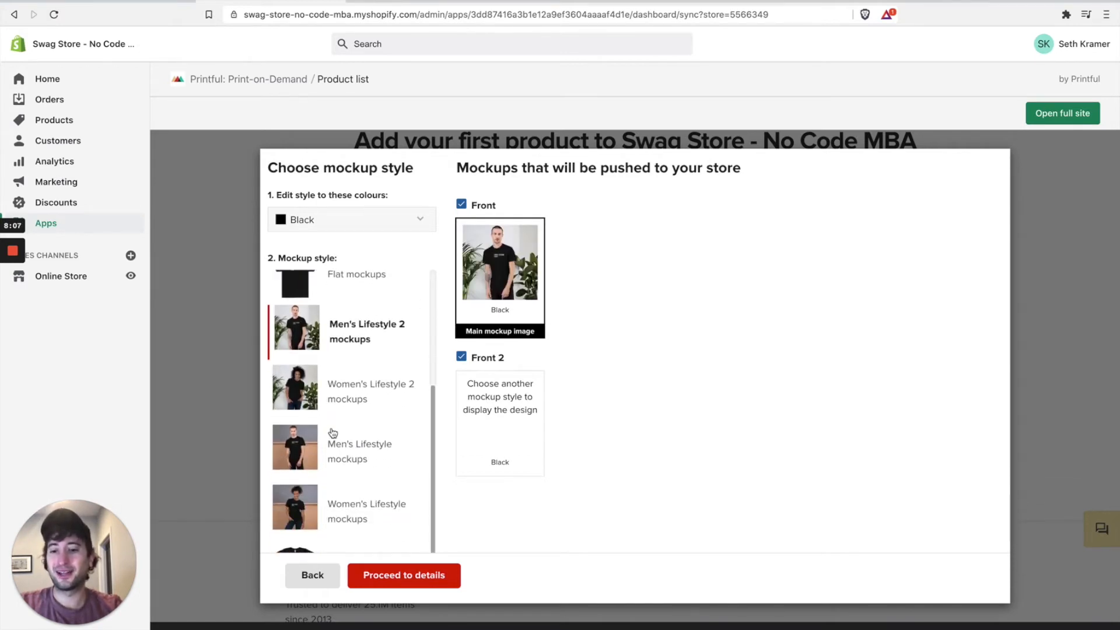
scroll(363, 453, down, 5)
scroll(362, 245, up, 3)
scroll(363, 258, up, 1)
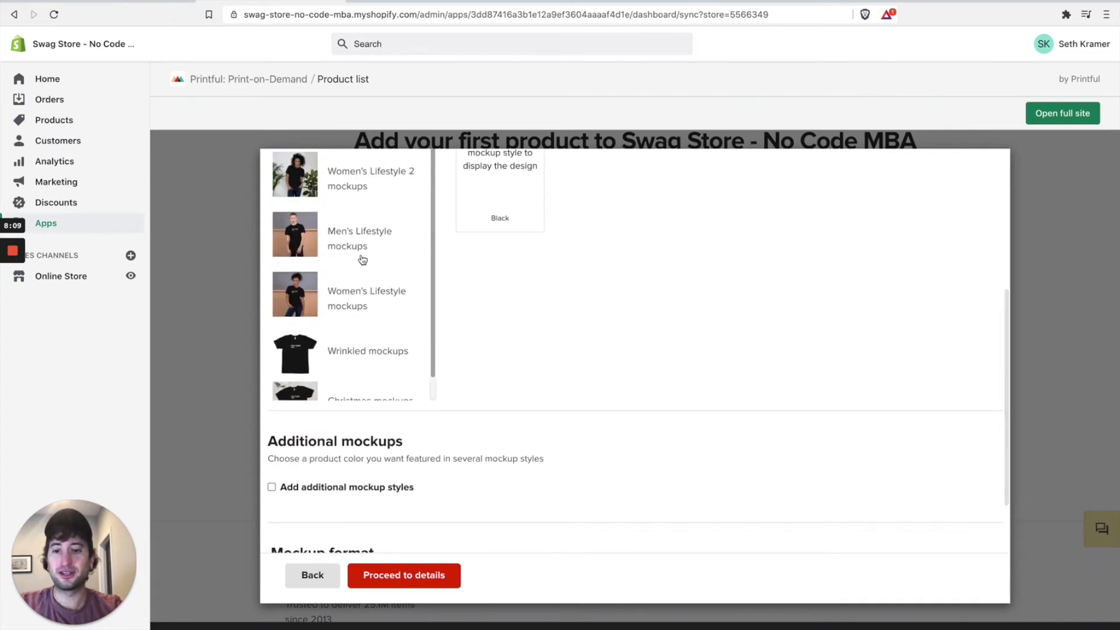
scroll(362, 326, down, 1)
scroll(361, 326, up, 1)
scroll(365, 400, down, 1)
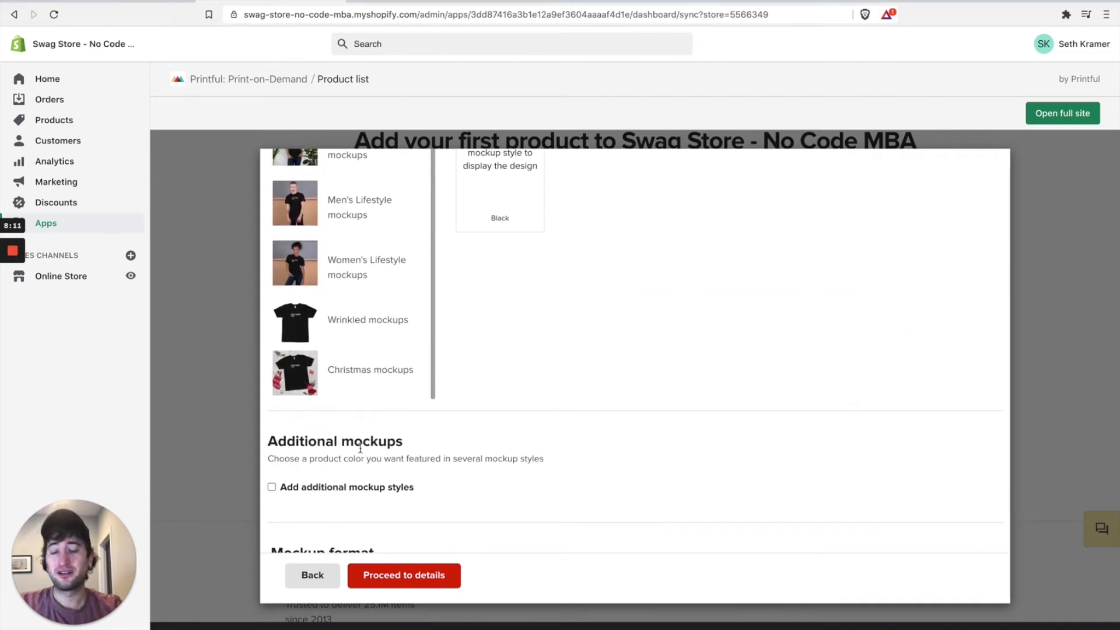
scroll(360, 448, up, 3)
scroll(431, 382, up, 1)
scroll(455, 385, down, 5)
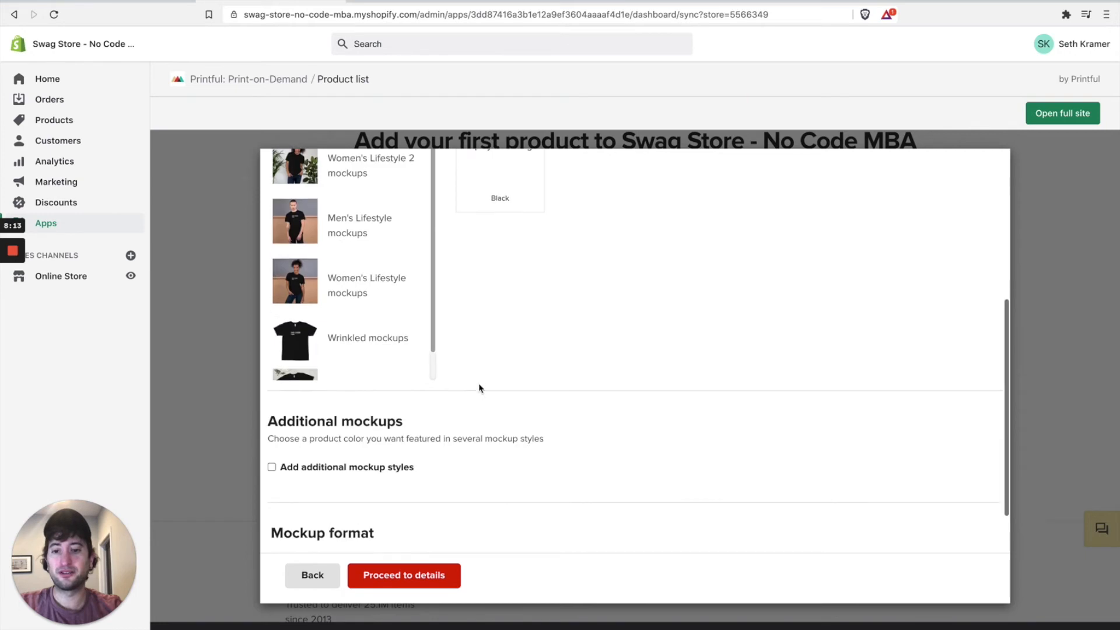
click(343, 368)
scroll(408, 387, down, 5)
Step: Select Women's mockups as the only additional mockup style
click(473, 275)
click(369, 237)
click(461, 235)
click(357, 233)
click(476, 234)
Step: Keep JPG as the mockup format and proceed to the product details step
scroll(420, 294, down, 1)
scroll(420, 294, up, 5)
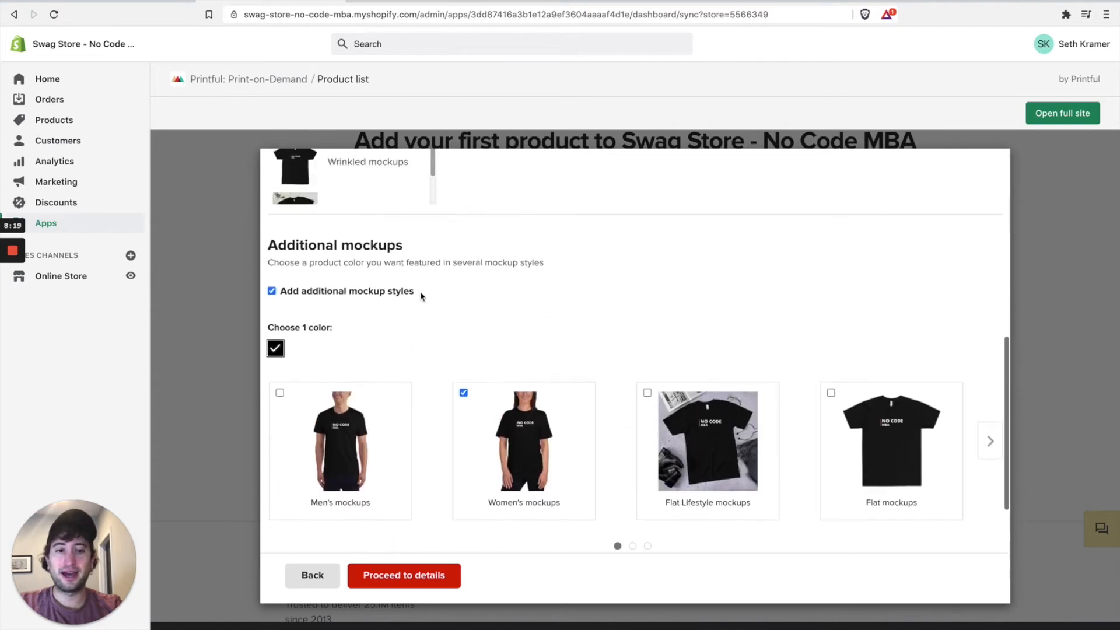
scroll(420, 294, down, 2)
scroll(350, 383, down, 2)
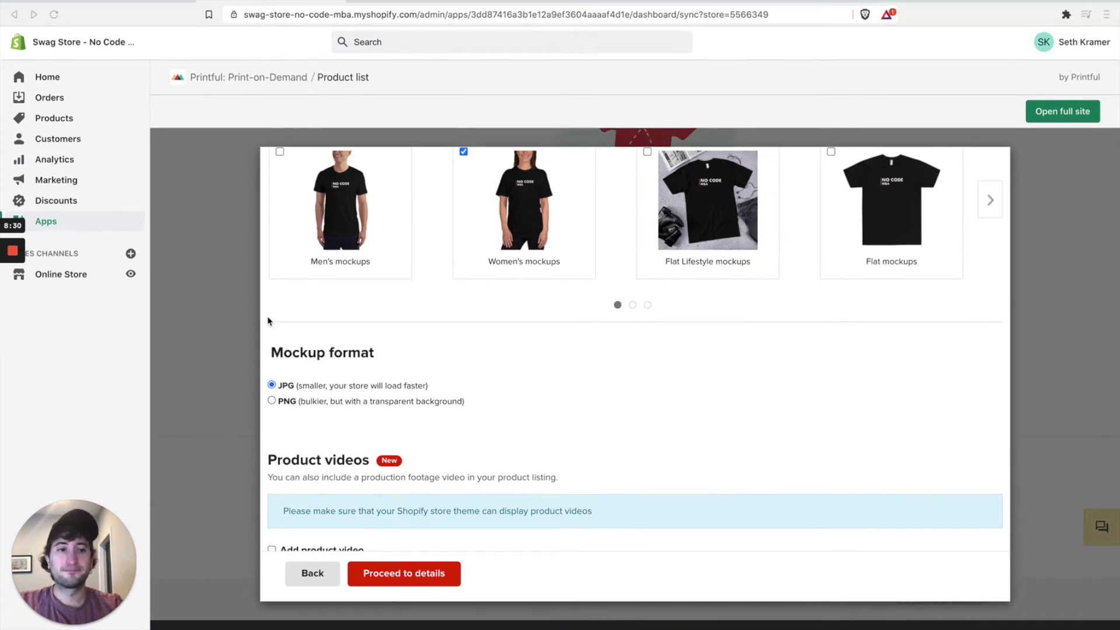
scroll(309, 348, up, 2)
scroll(309, 349, down, 2)
scroll(423, 397, up, 1)
scroll(422, 396, down, 1)
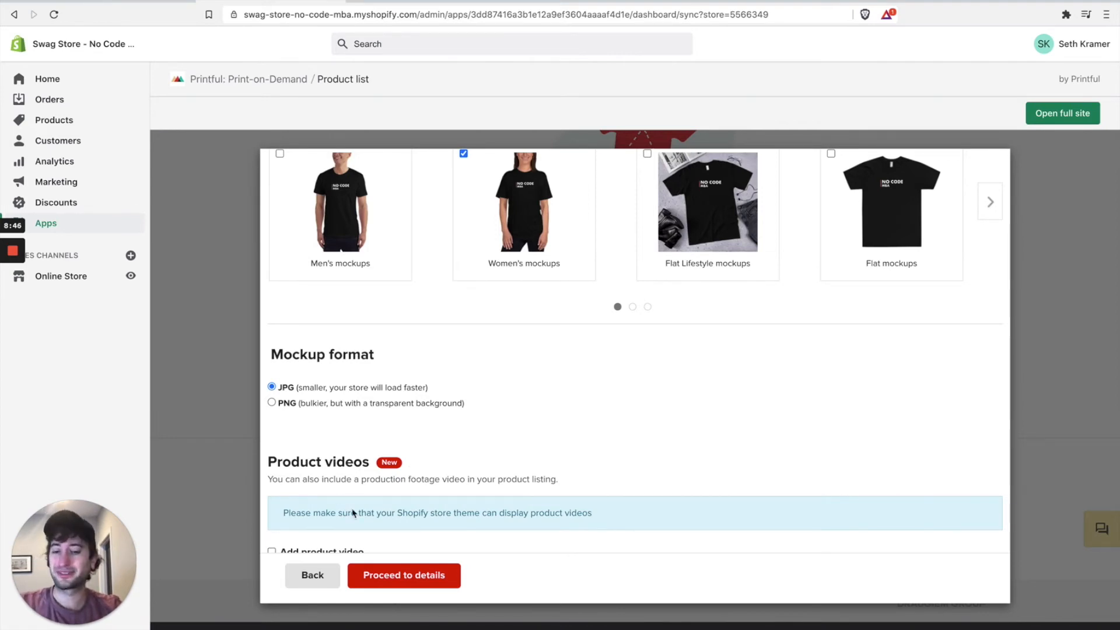
click(392, 584)
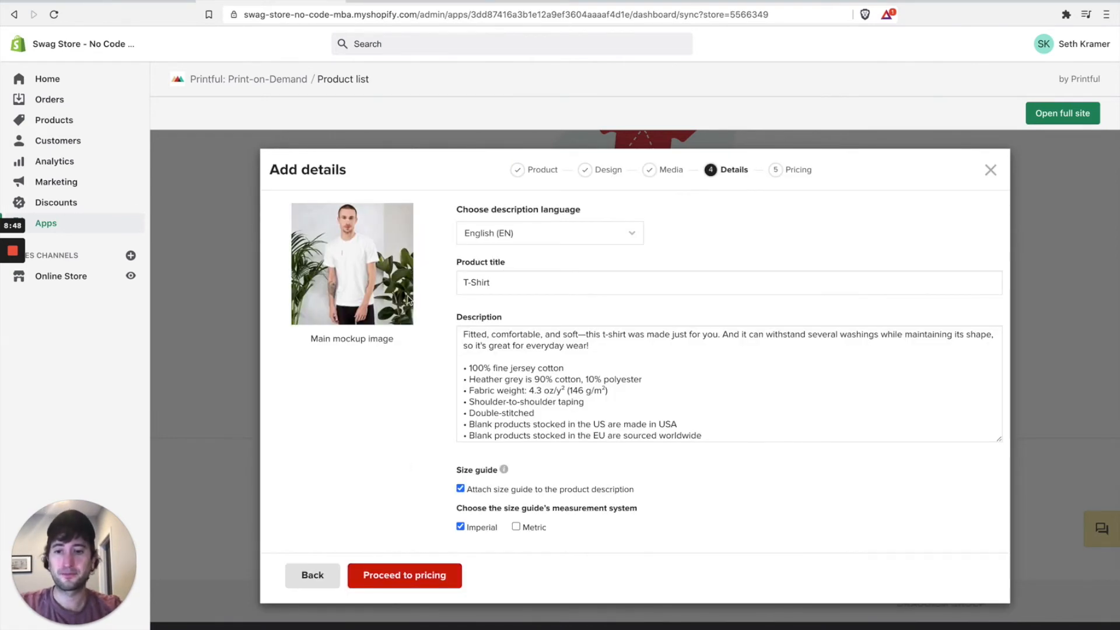
scroll(495, 239, down, 1)
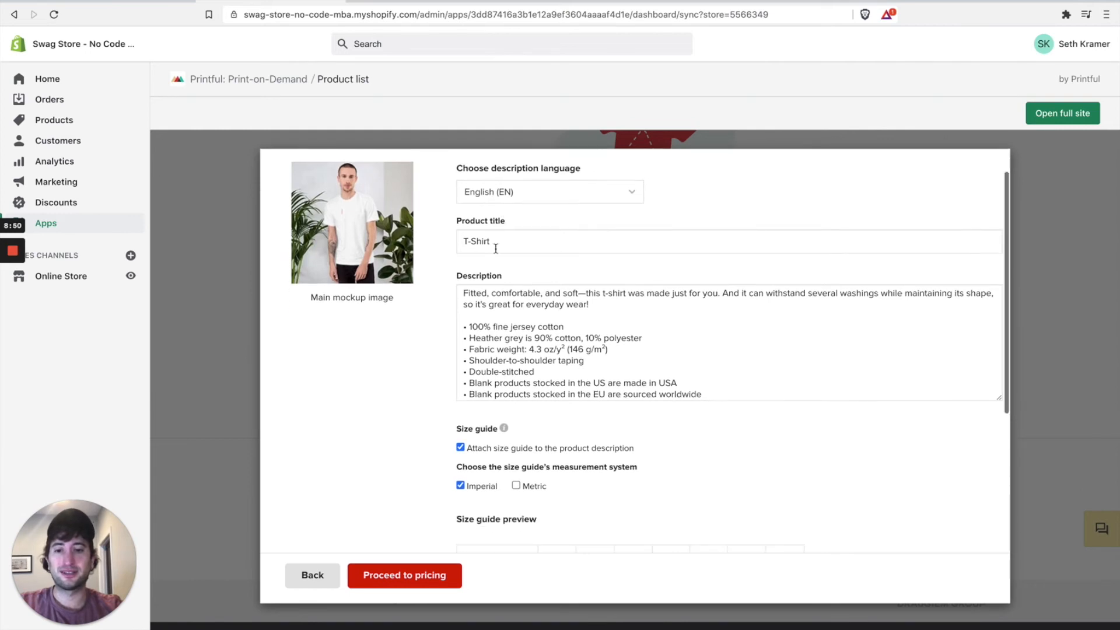
scroll(487, 223, up, 1)
drag(463, 281, 518, 280)
text(No CO)
key(BackSpace)
text(ode MBA)
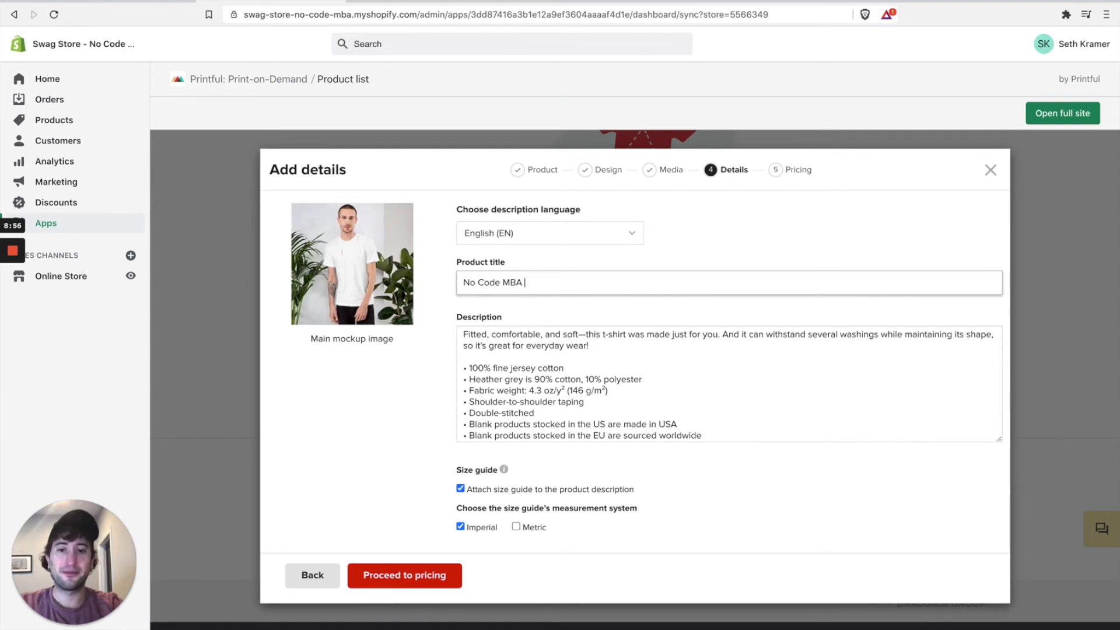
text( T-Shirt)
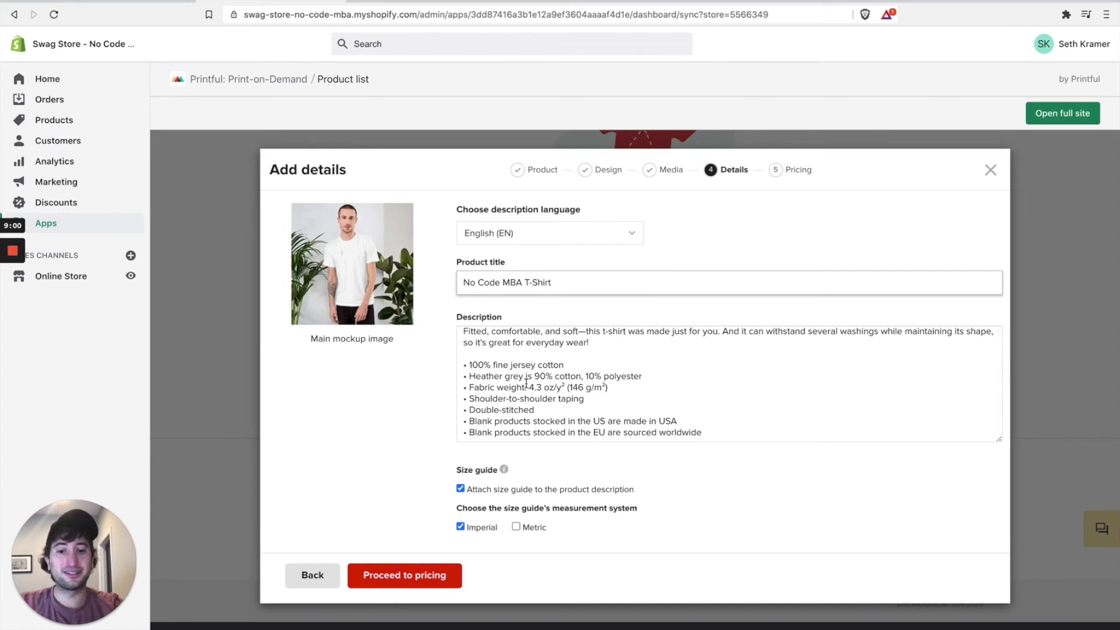
scroll(425, 460, down, 1)
scroll(447, 397, down, 2)
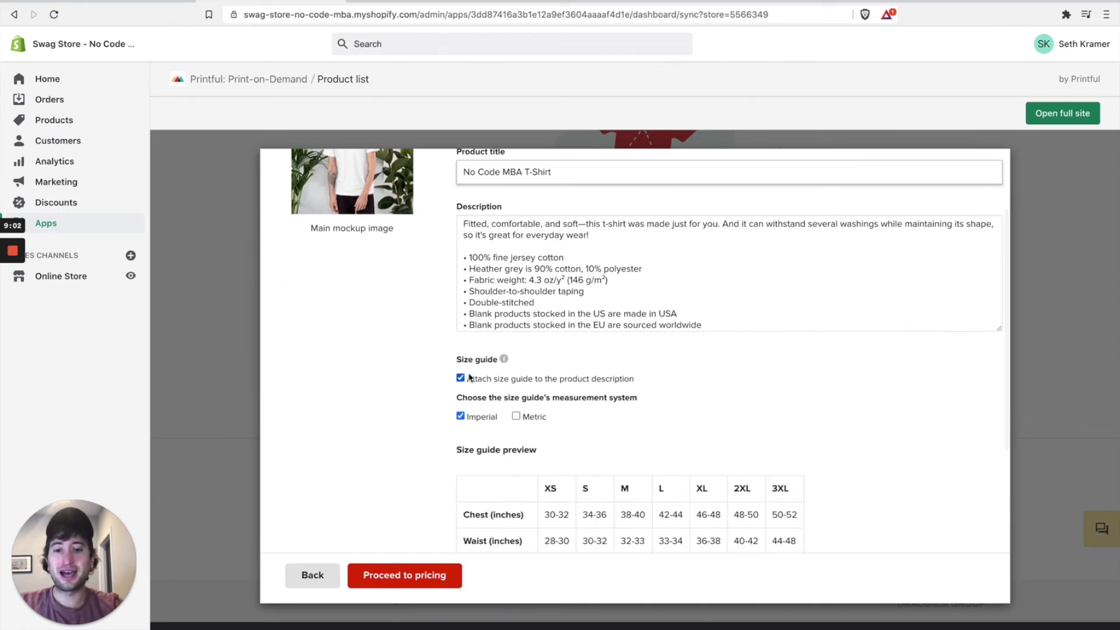
scroll(461, 383, down, 2)
scroll(461, 383, down, 1)
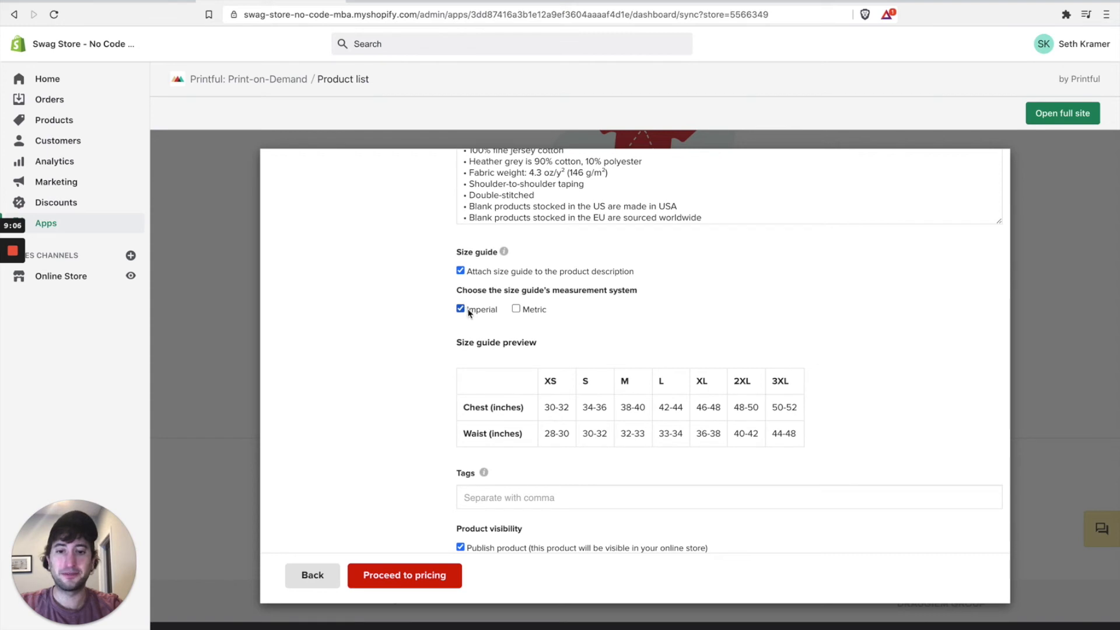
scroll(513, 379, down, 4)
click(513, 376)
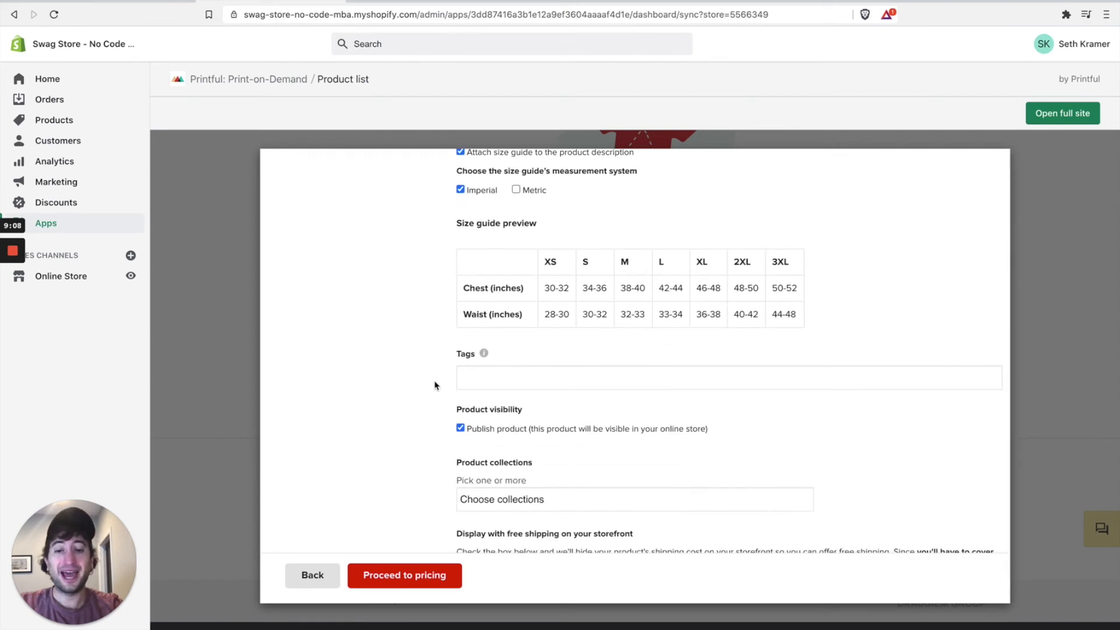
mouse_move(483, 354)
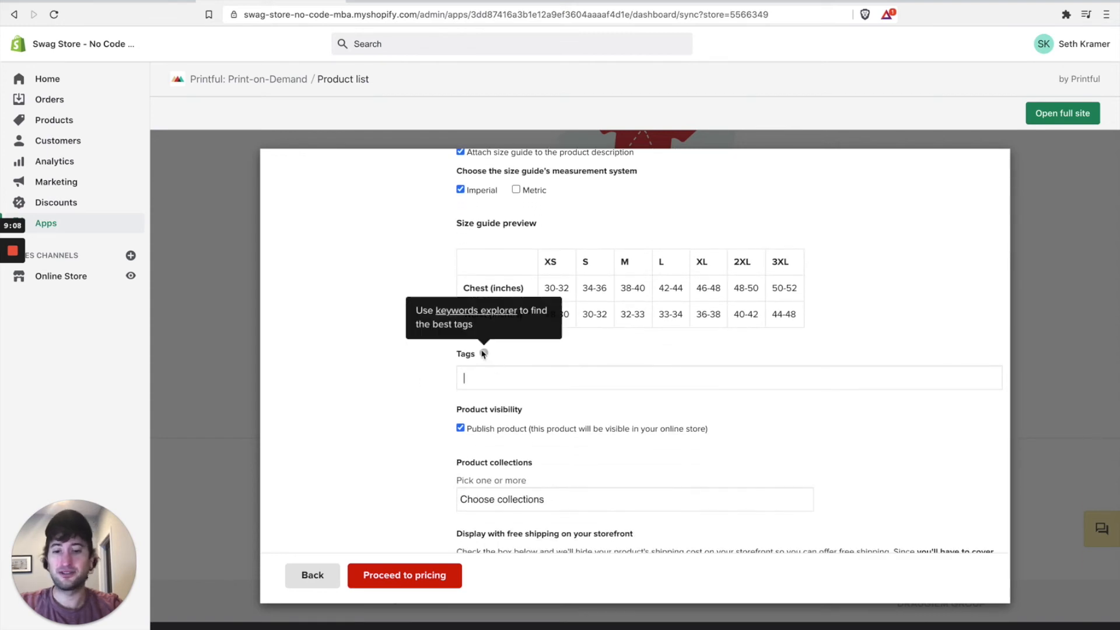
click(434, 398)
scroll(434, 399, down, 1)
scroll(434, 399, down, 1)
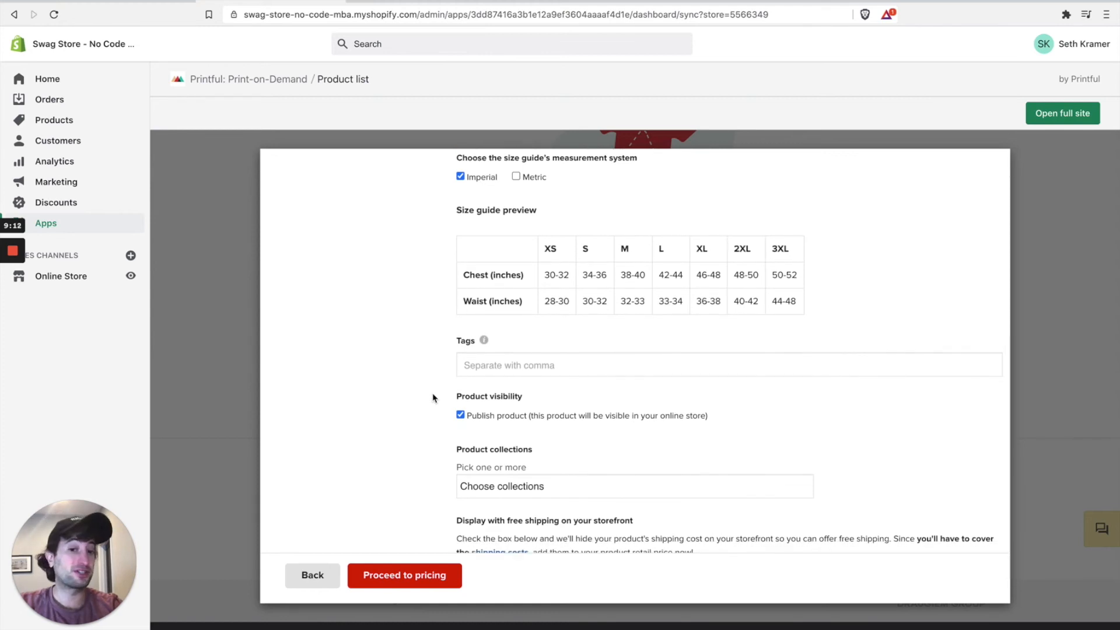
scroll(434, 399, down, 2)
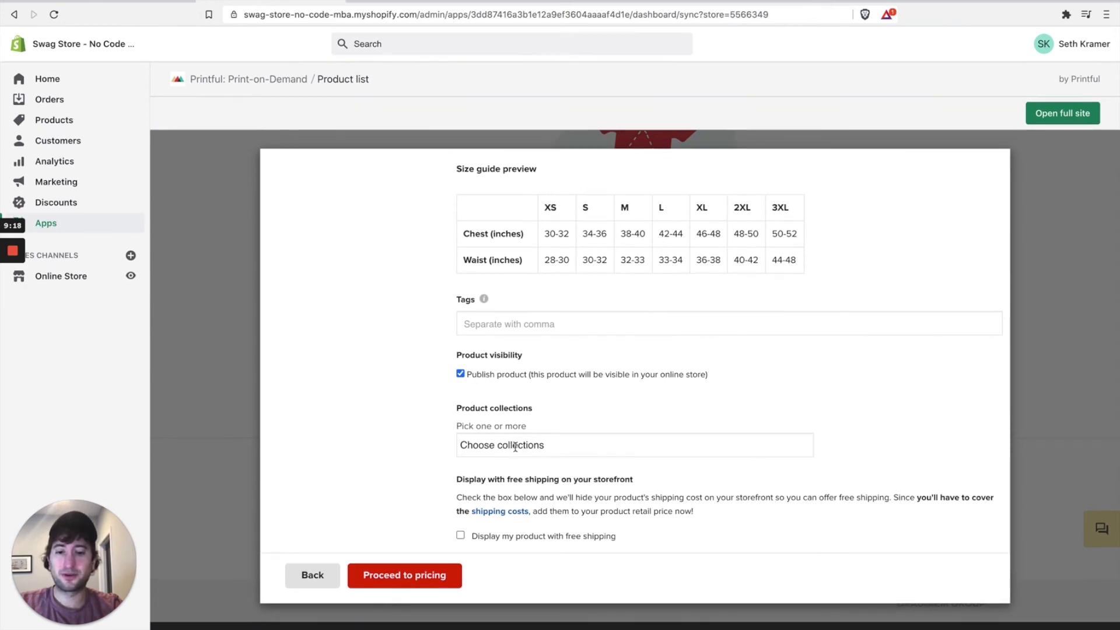
Step: Choose Home page in the Product collections dropdown for the T-shirt
click(515, 447)
click(441, 453)
click(494, 448)
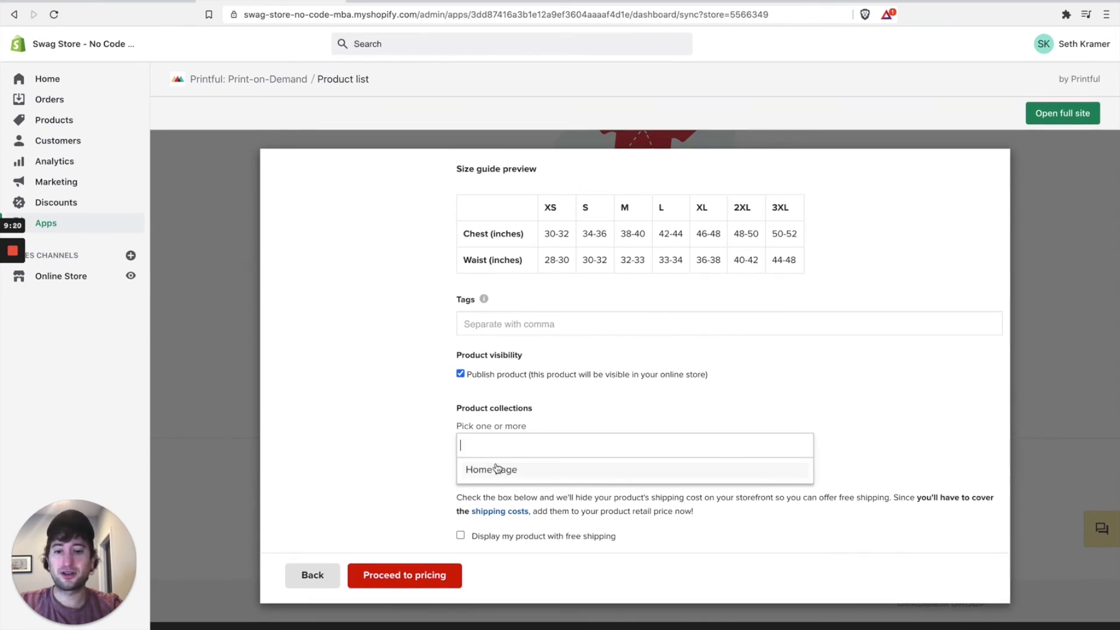
click(496, 469)
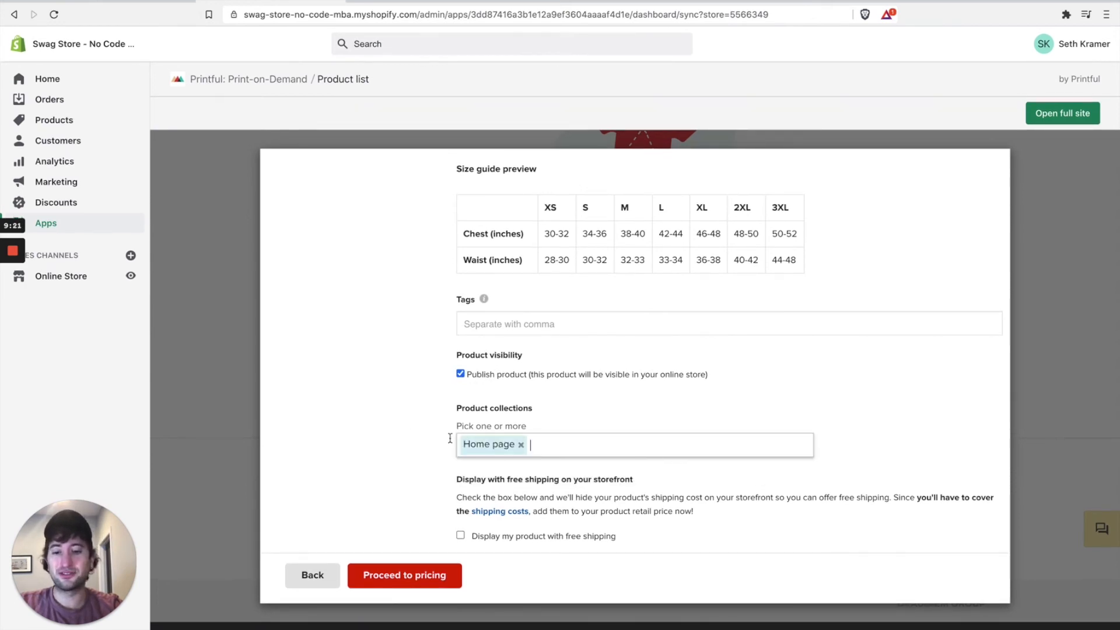
click(530, 442)
click(521, 444)
click(416, 447)
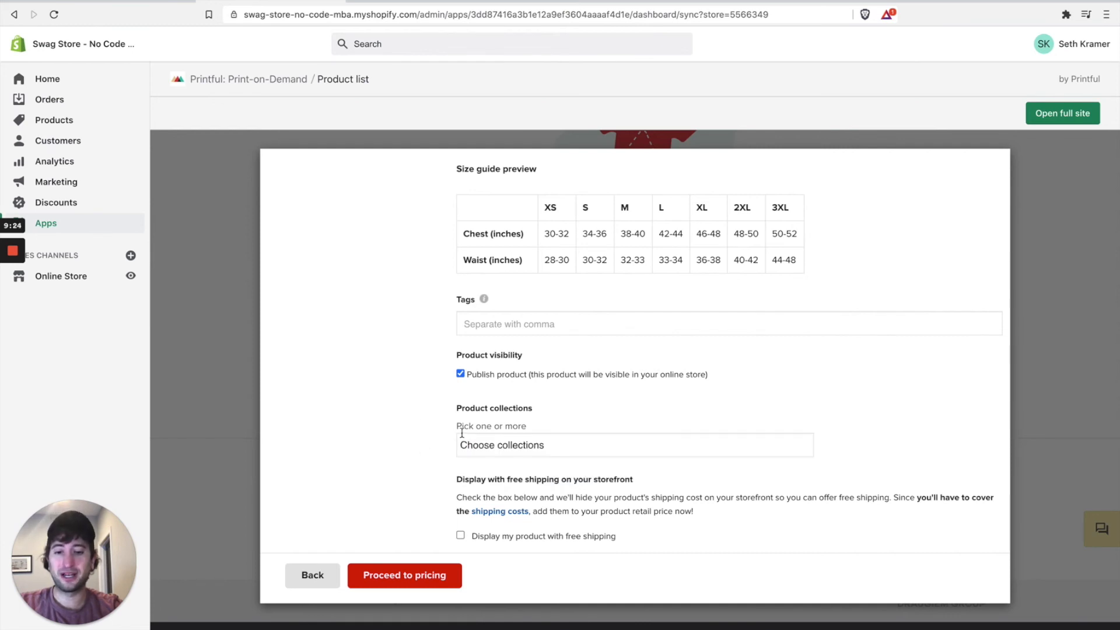
click(492, 447)
click(495, 470)
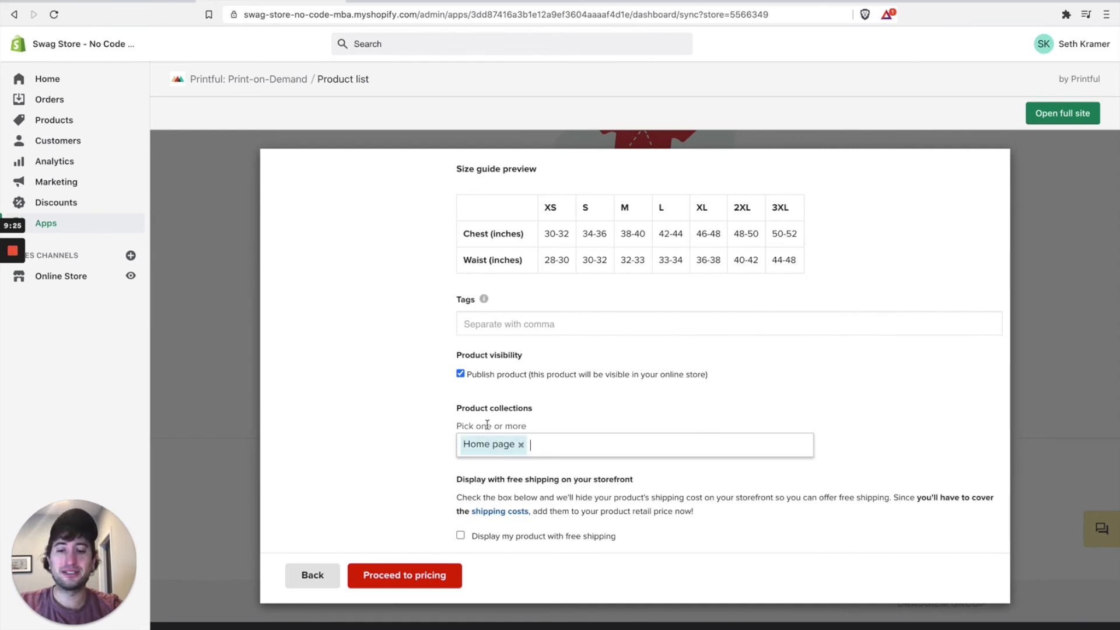
click(439, 433)
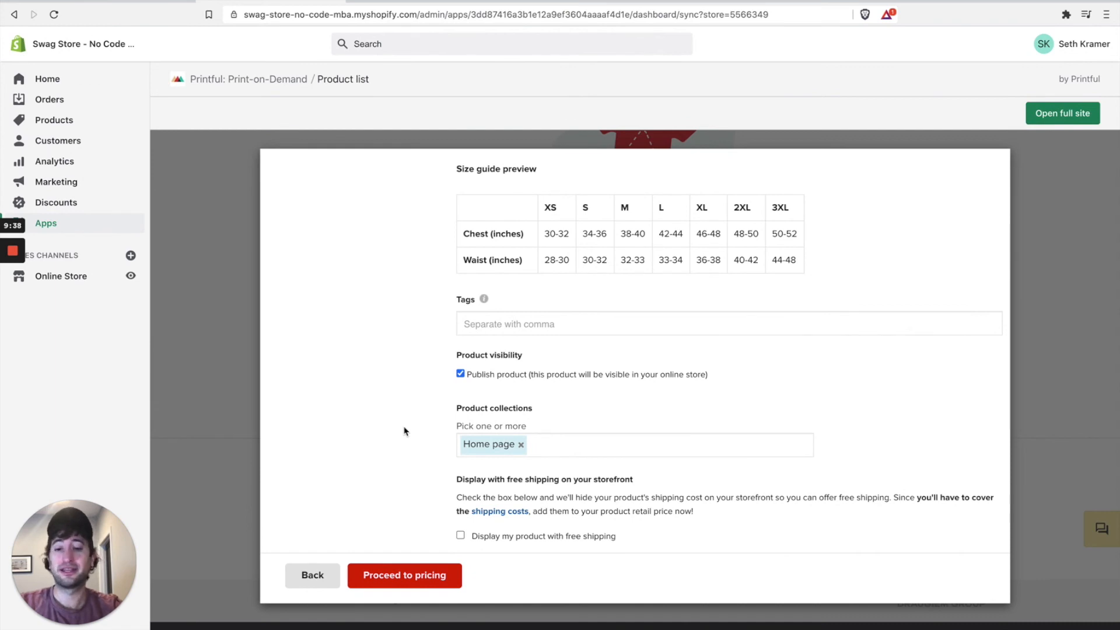
click(12, 299)
scroll(449, 424, down, 1)
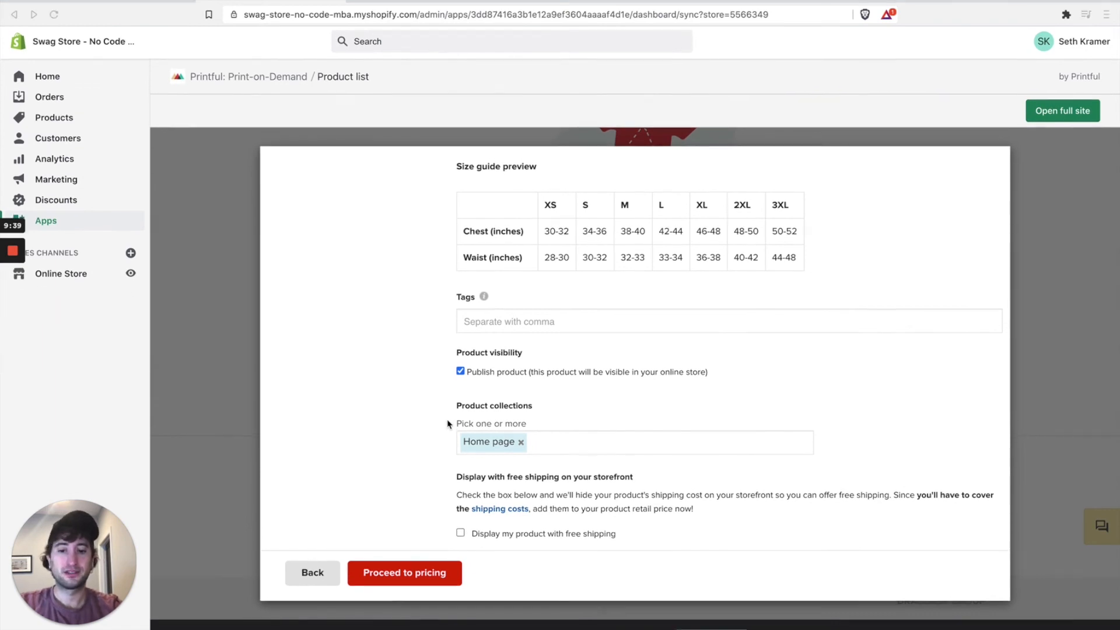
Step: Open the pricing step and review the per-size price table
click(408, 571)
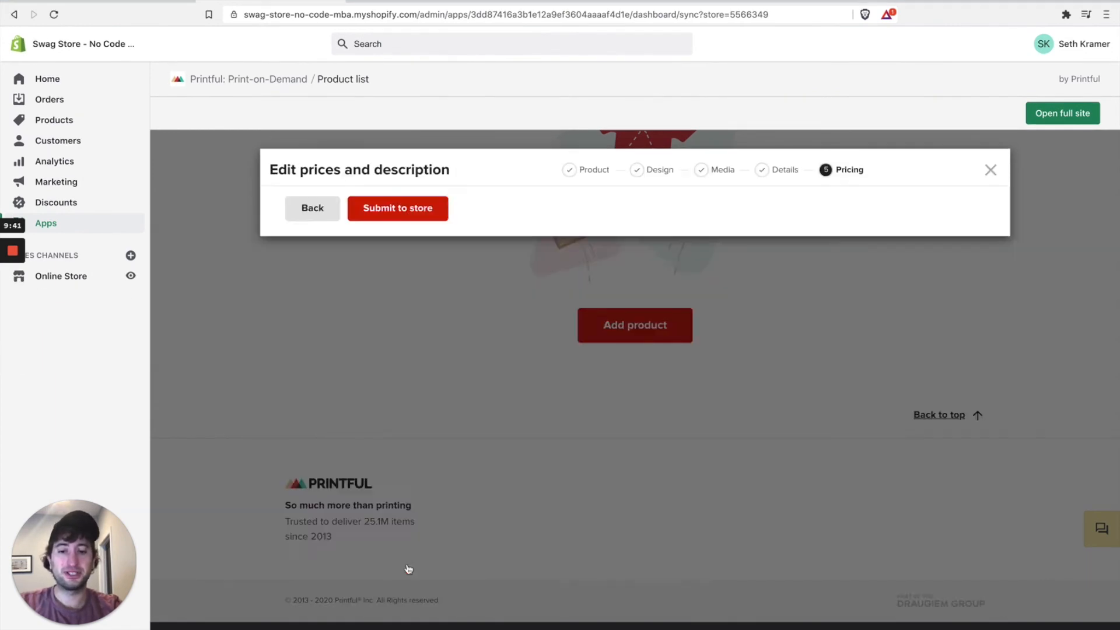
scroll(476, 460, down, 3)
scroll(476, 461, down, 2)
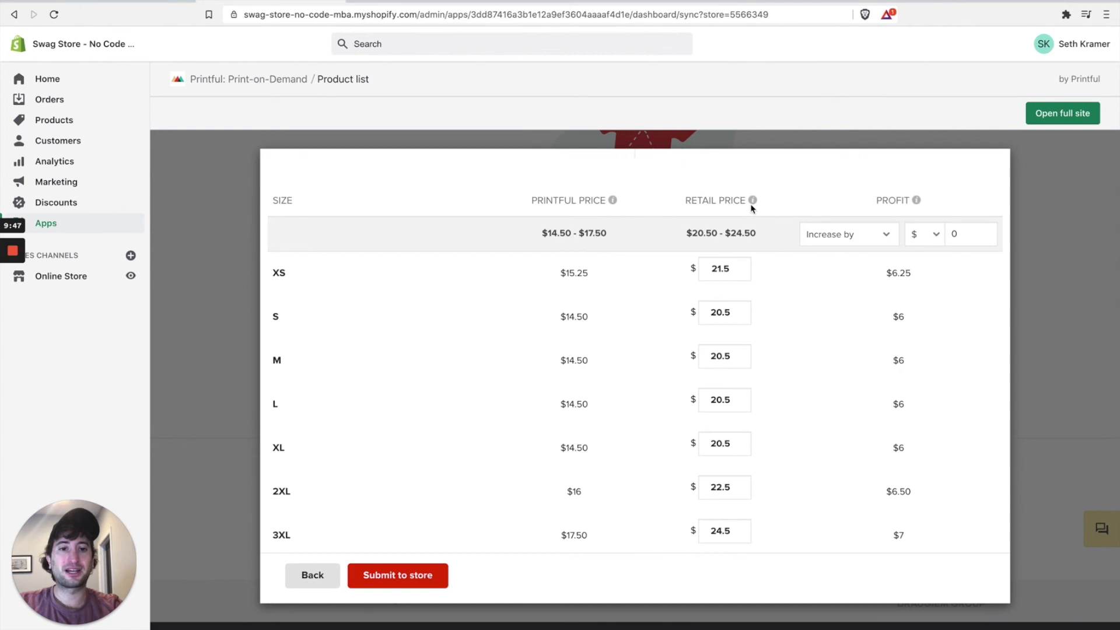
mouse_move(753, 204)
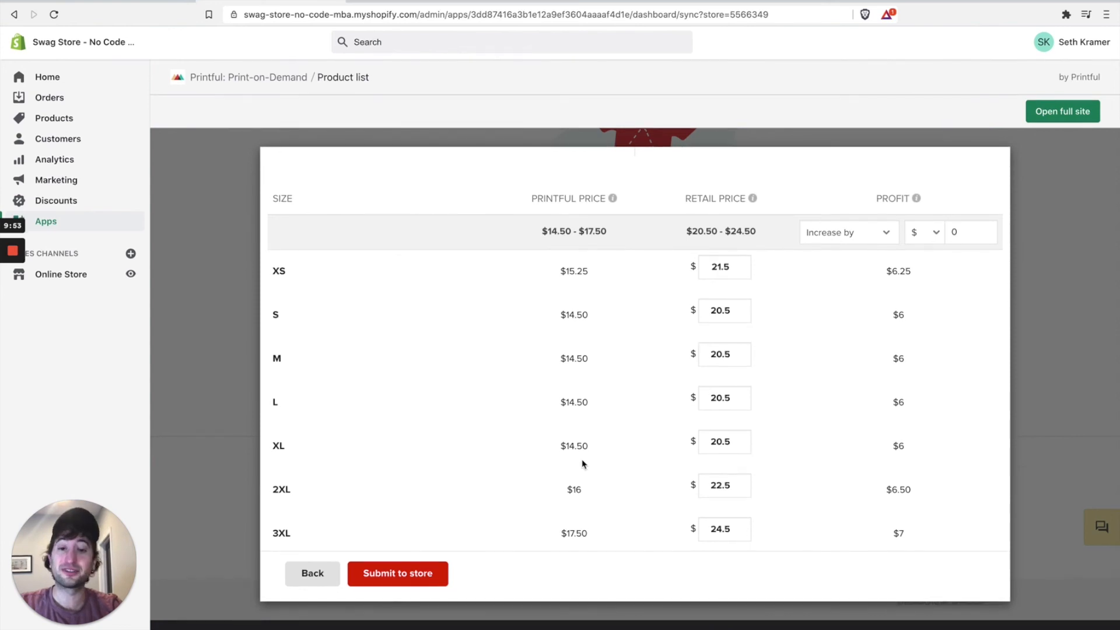
Step: Try a 22 retail price for size S, then reset prices to the $20.50–$24.50 defaults
double_click(581, 317)
click(600, 324)
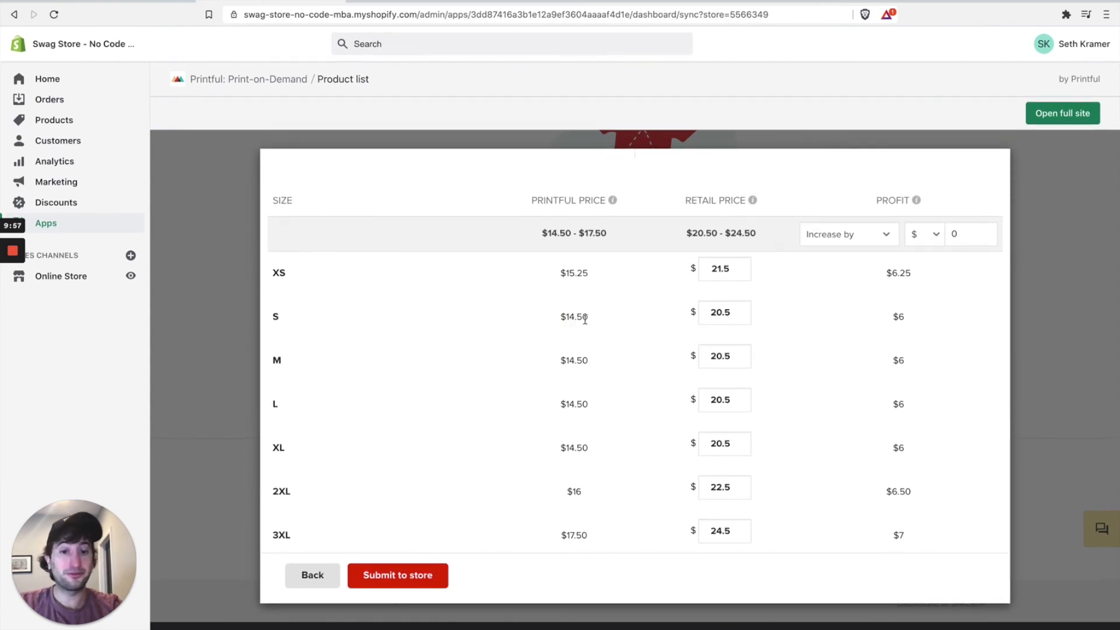
drag(567, 320, 580, 318)
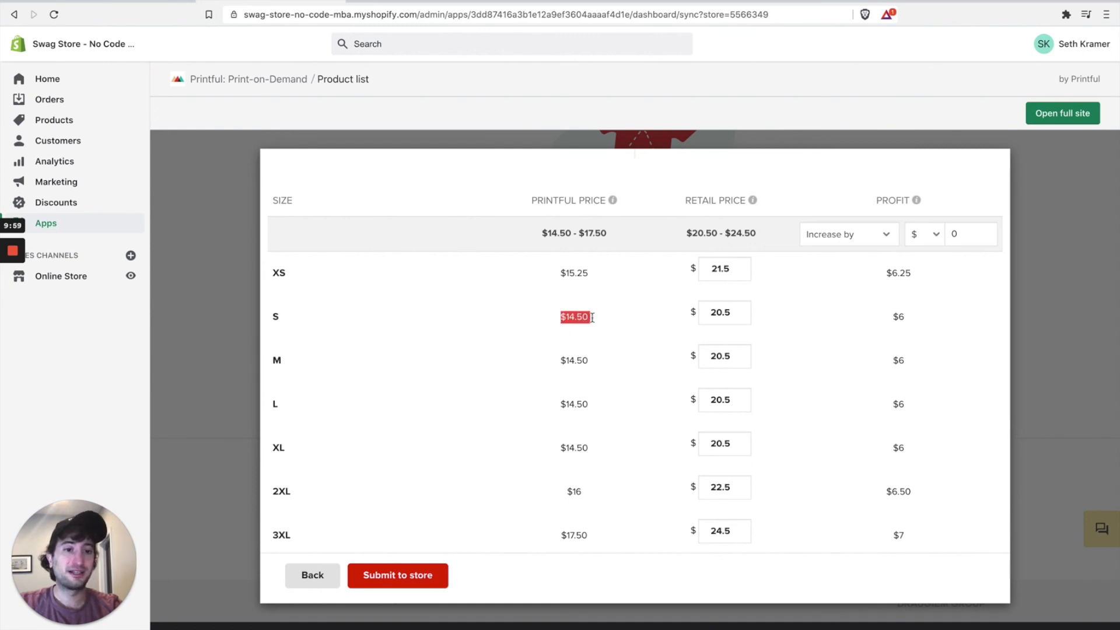
double_click(738, 304)
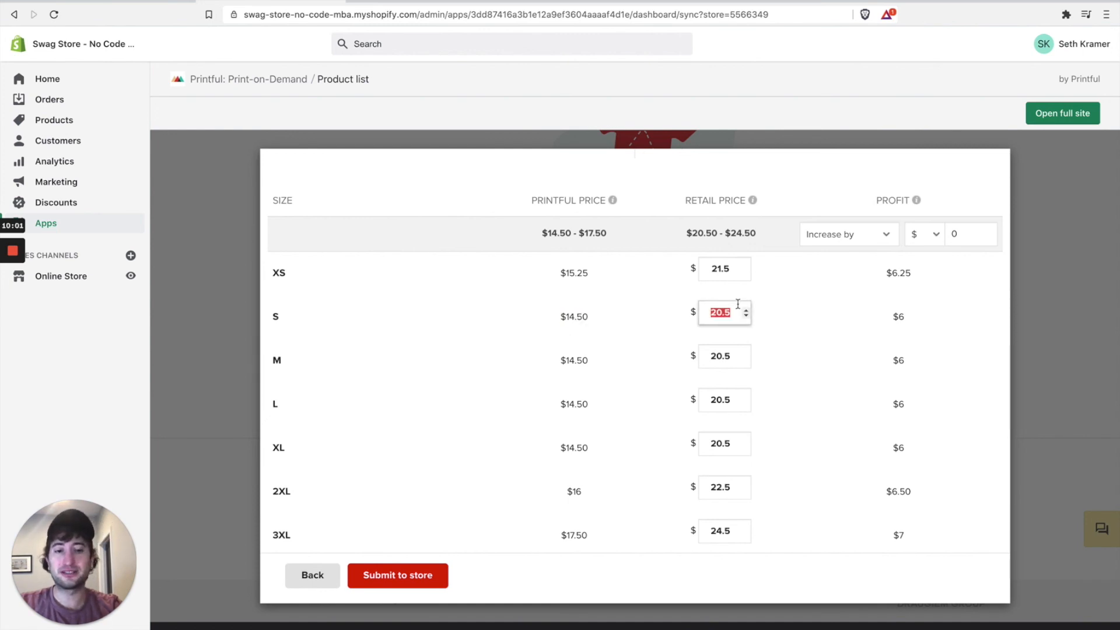
click(730, 314)
click(895, 316)
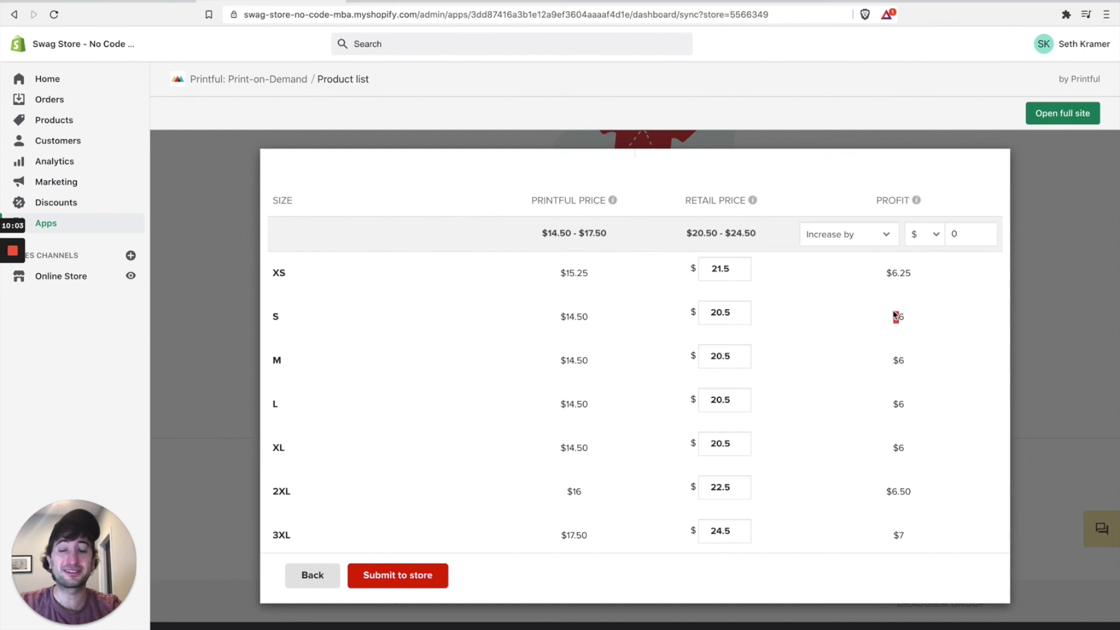
double_click(724, 313)
text(22)
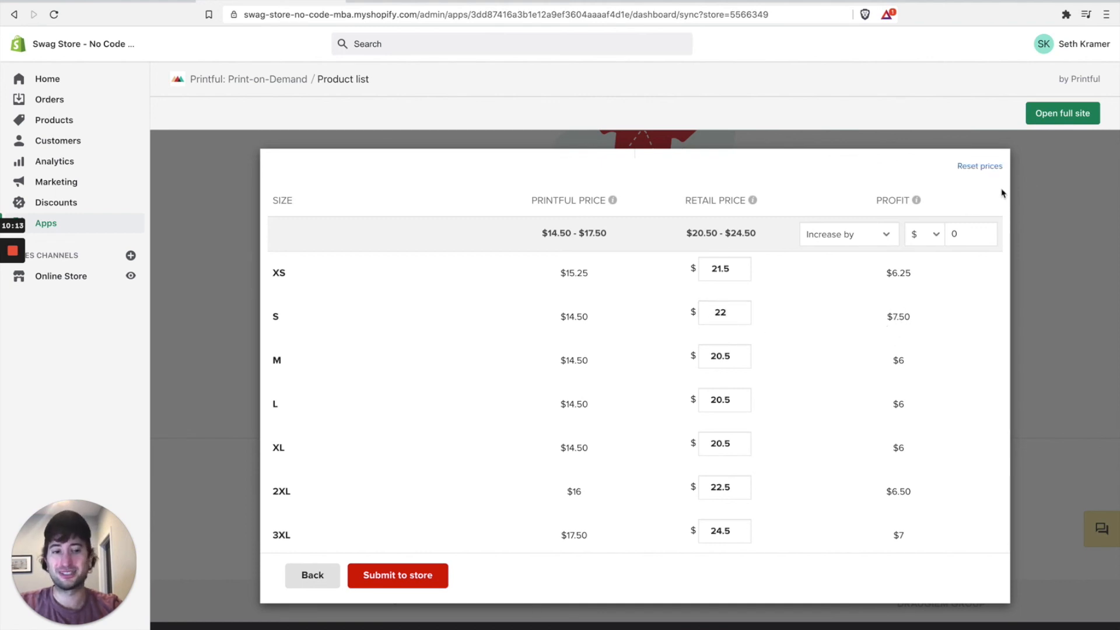
click(985, 167)
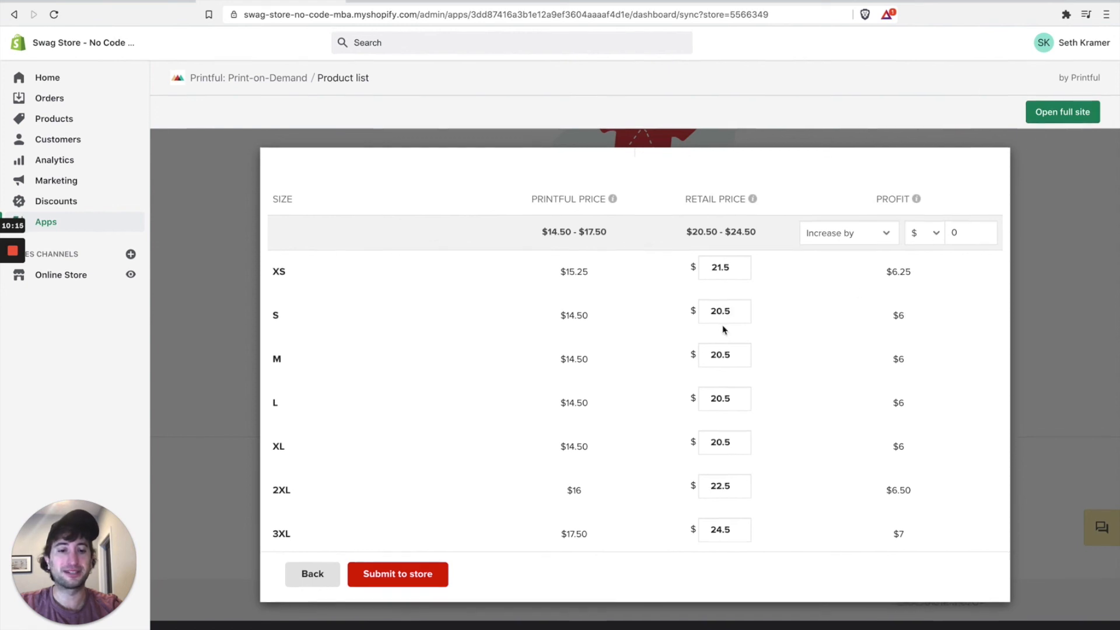
Step: Submit the No Code MBA T-Shirt to the Shopify store
click(423, 579)
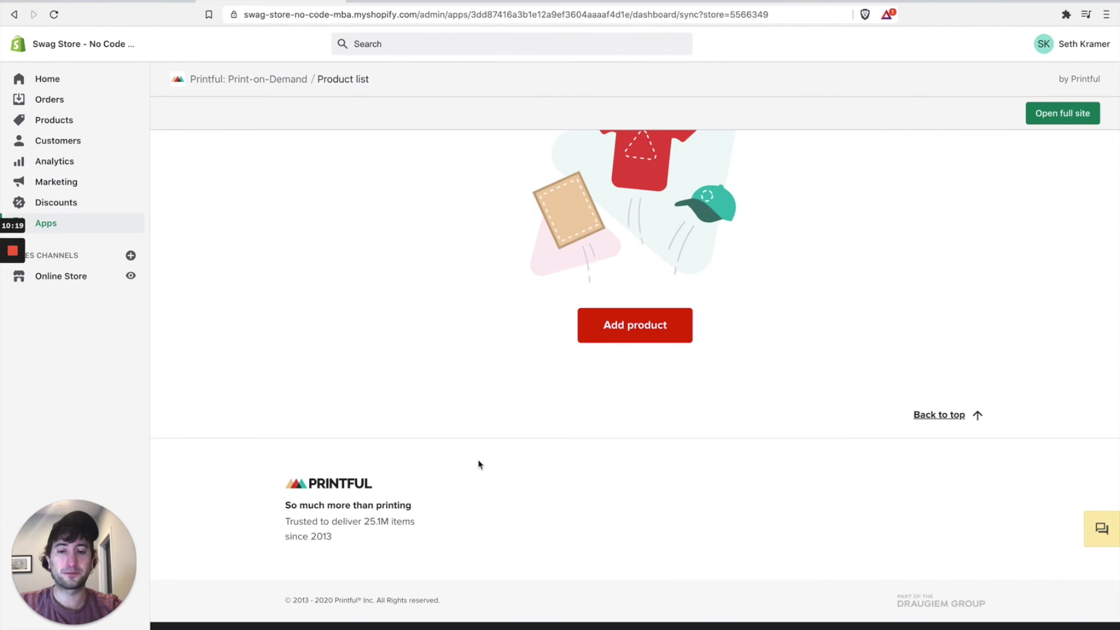